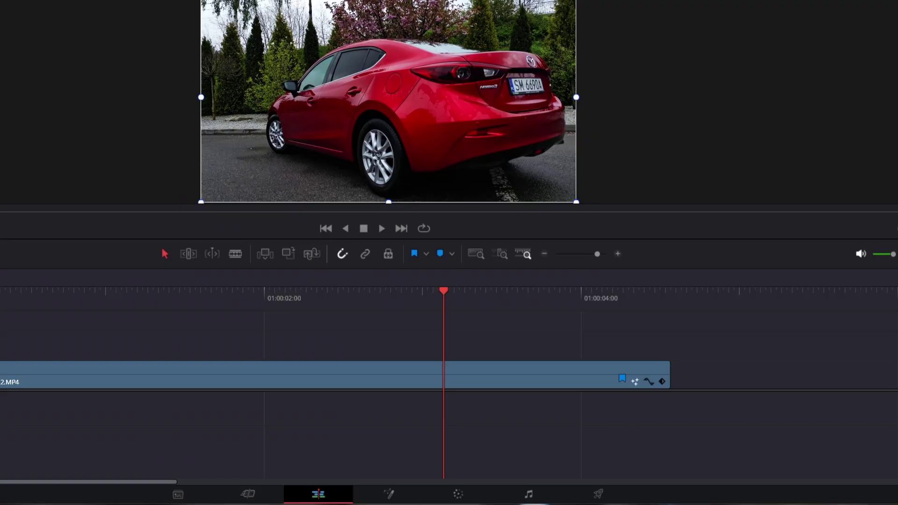
- On the Fusion page, add a Planar Tracker node and insert it between MediaIn1_2 and MediaOut1
{"action": "left_click", "coordinate": [387, 495]}
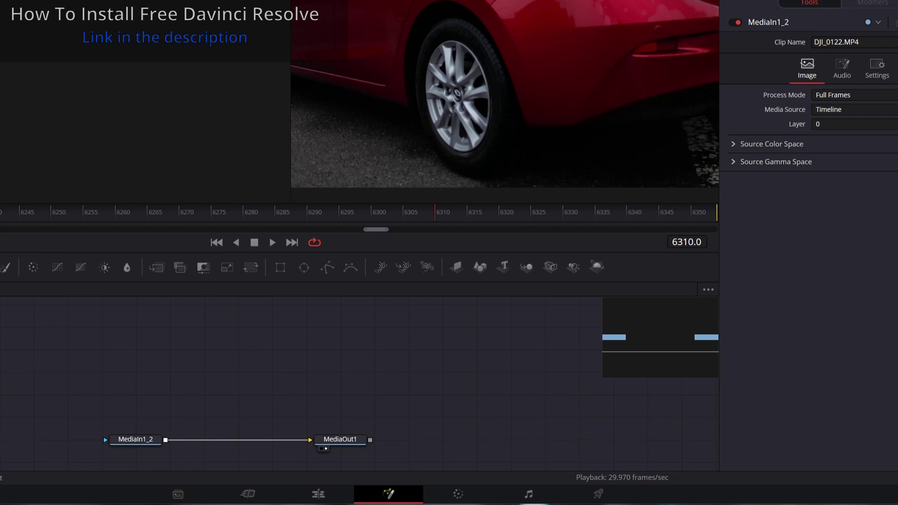
{"action": "key", "text": "shift+space"}
{"action": "left_click_drag", "start_coordinate": [463, 1], "coordinate": [17, 1]}
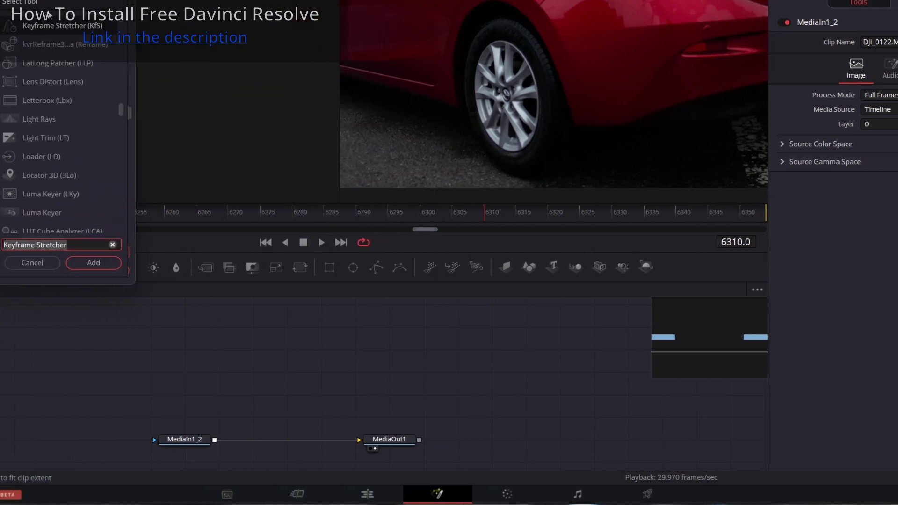
{"action": "type", "text": "Planar Tracker"}
{"action": "left_click", "coordinate": [122, 265]}
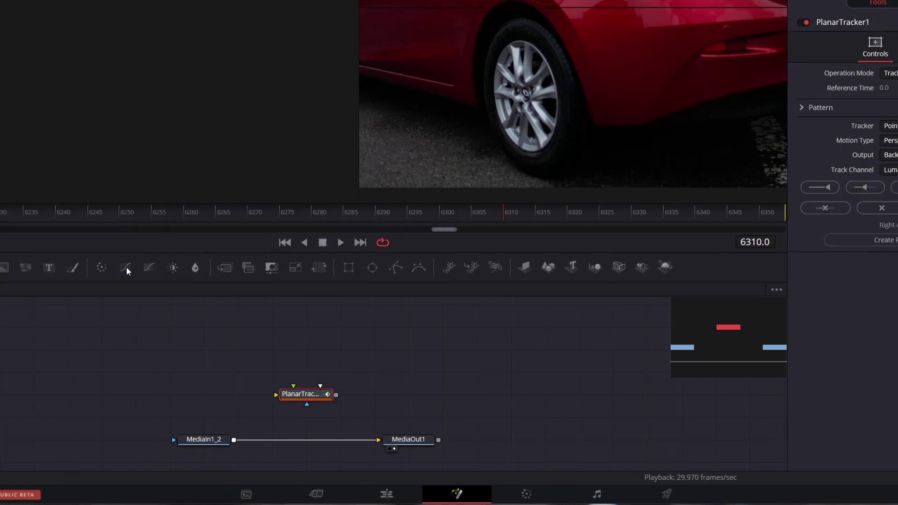
{"action": "left_click_drag", "start_coordinate": [297, 396], "coordinate": [301, 439]}
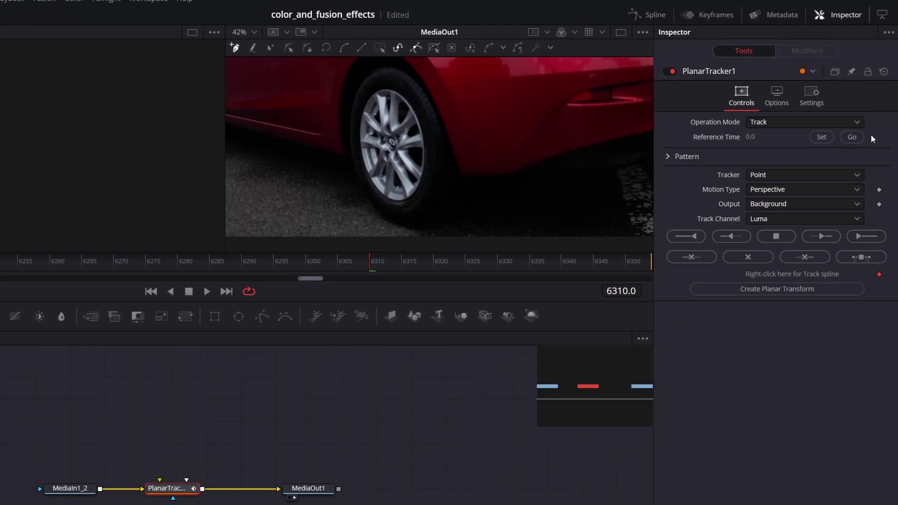
- Set the tracker to Hybrid Point/Area, outline the rear wheel, and track it forward and backward from reference frame 6310
{"action": "left_click", "coordinate": [788, 174]}
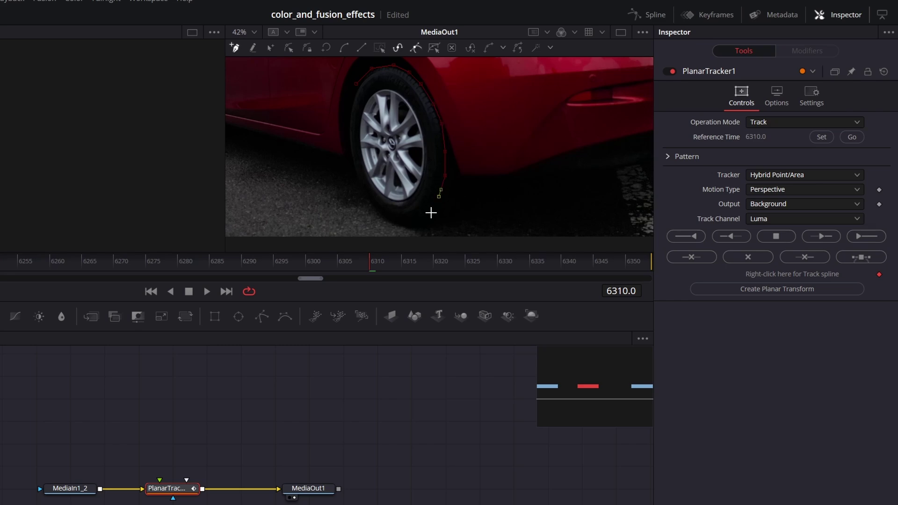
{"action": "scroll", "coordinate": [458, 149], "scroll_direction": "down", "scroll_amount": 3}
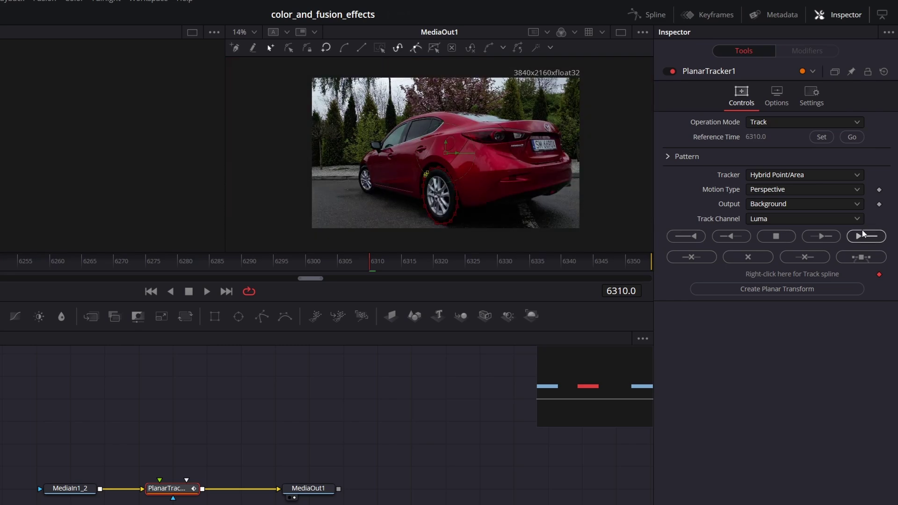
{"action": "left_click", "coordinate": [866, 236]}
{"action": "left_click", "coordinate": [852, 137]}
{"action": "left_click", "coordinate": [701, 237]}
- Pull the planar tracker node out of the MediaIn1_2 to MediaOut1 connection and rename it "Wheel tracker"
{"action": "left_click_drag", "start_coordinate": [166, 488], "coordinate": [270, 442]}
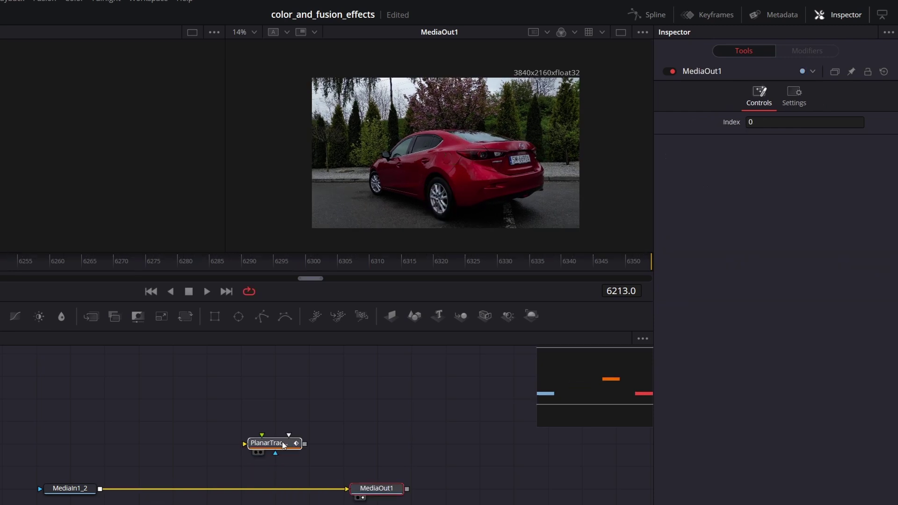
{"action": "right_click", "coordinate": [270, 443]}
{"action": "left_click", "coordinate": [304, 341]}
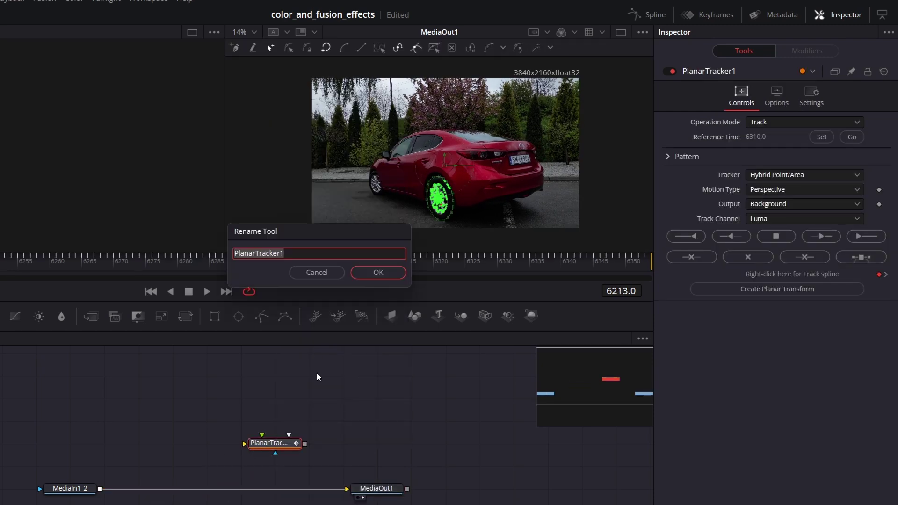
{"action": "type", "text": "Wheel tracker"}
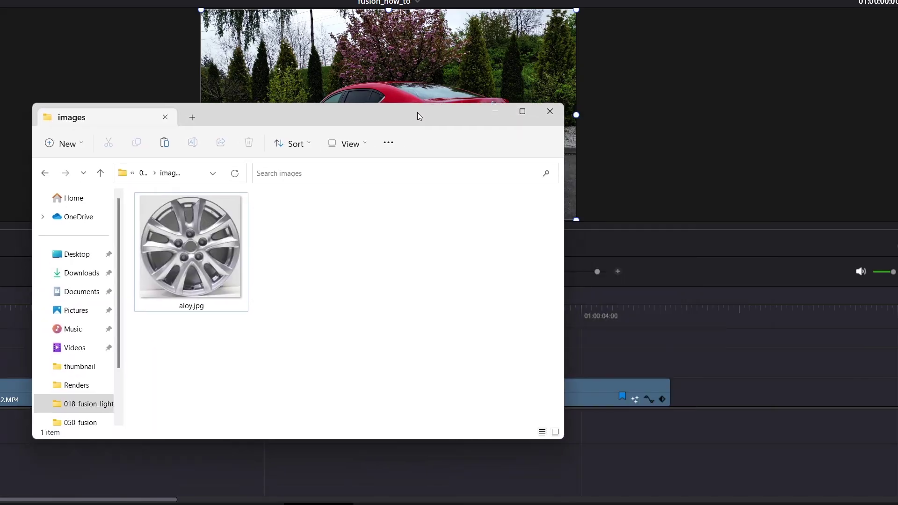
- Import aloy.jpg from the images folder into the node graph and show it in the first viewer
{"action": "left_click_drag", "start_coordinate": [417, 112], "coordinate": [831, 69]}
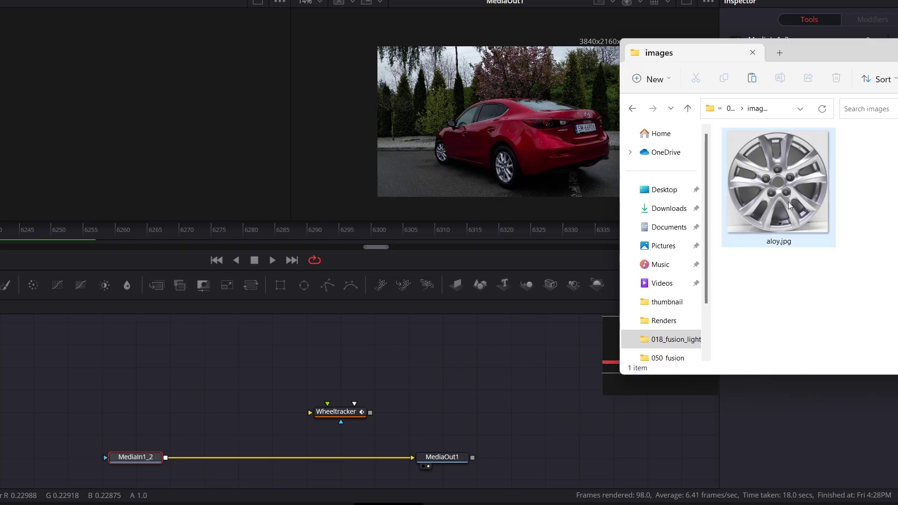
{"action": "left_click_drag", "start_coordinate": [788, 204], "coordinate": [89, 392]}
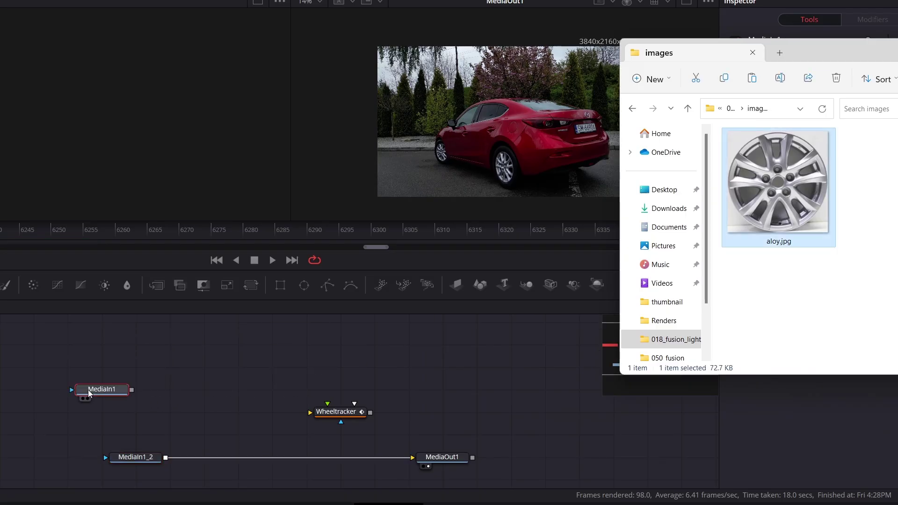
{"action": "left_click", "coordinate": [95, 393]}
{"action": "key", "text": "1"}
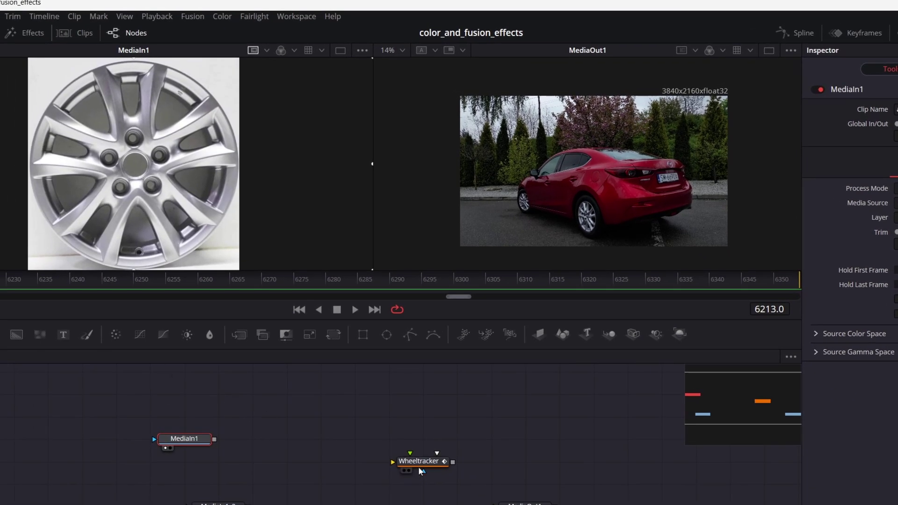
- Add an Ellipse mask sized to the alloy wheel's outer edge and connect it to MediaIn1
{"action": "left_click_drag", "start_coordinate": [386, 334], "coordinate": [193, 415]}
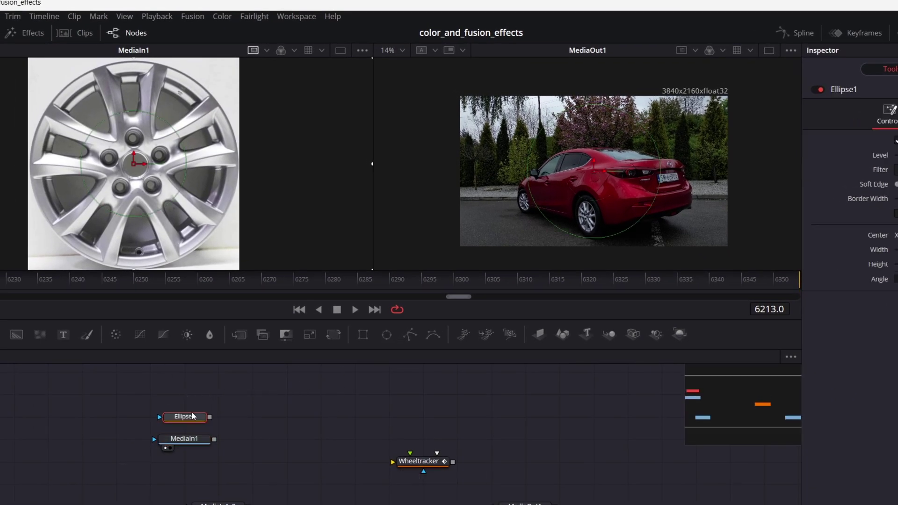
{"action": "left_click_drag", "start_coordinate": [186, 172], "coordinate": [239, 179]}
{"action": "left_click_drag", "start_coordinate": [139, 216], "coordinate": [140, 268]}
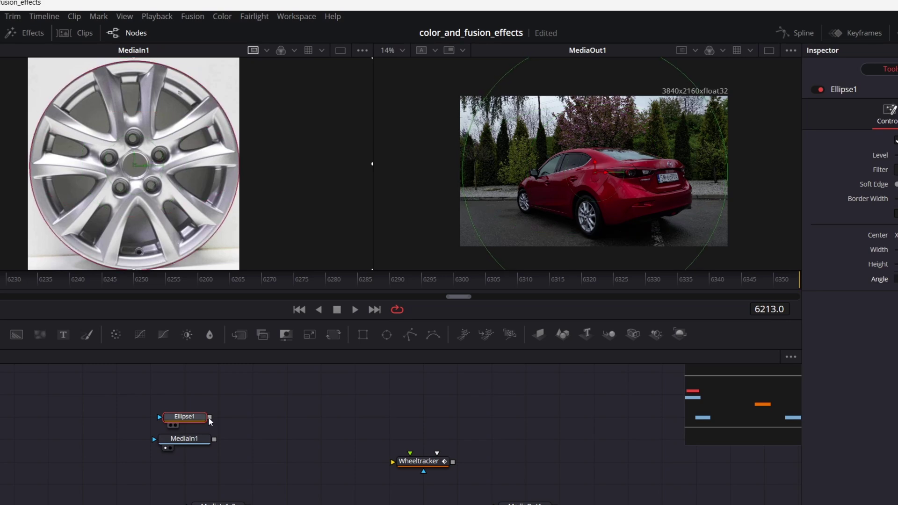
{"action": "left_click_drag", "start_coordinate": [196, 436], "coordinate": [197, 437]}
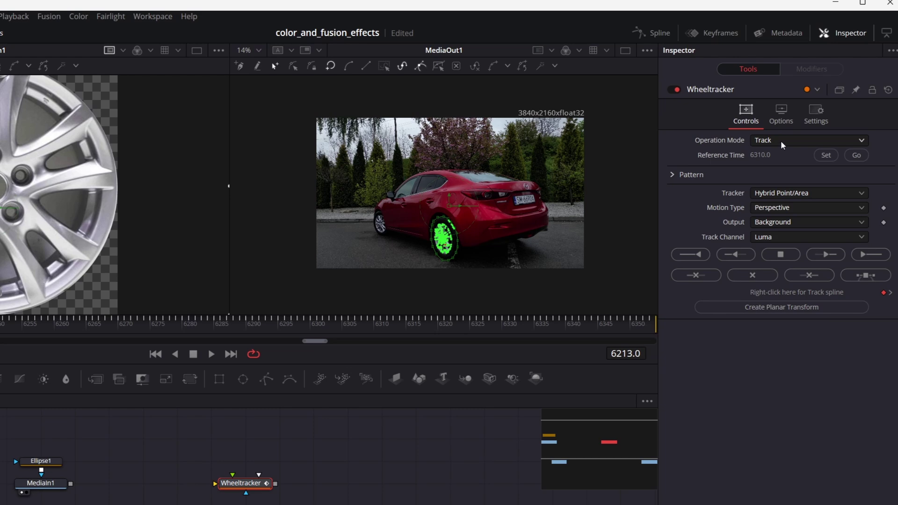
- Set the Wheeltracker operation mode to Corner Pin and enable Show Grid for Corner Pin 1
{"action": "left_click", "coordinate": [780, 140]}
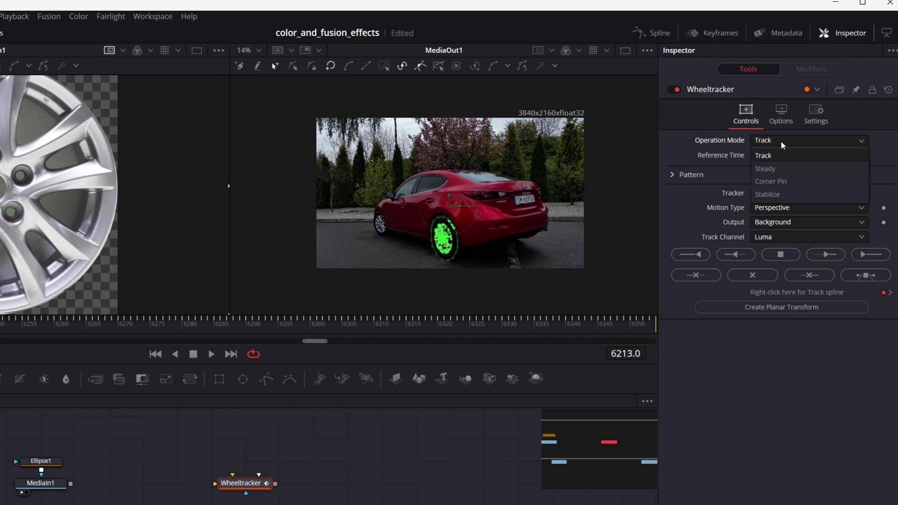
{"action": "left_click", "coordinate": [785, 183]}
{"action": "left_click", "coordinate": [672, 205]}
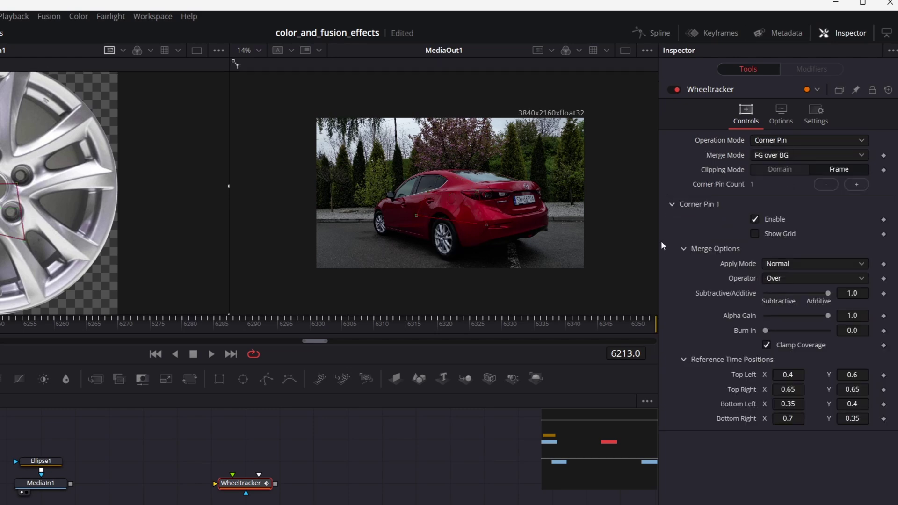
{"action": "left_click", "coordinate": [755, 234]}
{"action": "scroll", "coordinate": [439, 218], "scroll_direction": "up", "scroll_amount": 3}
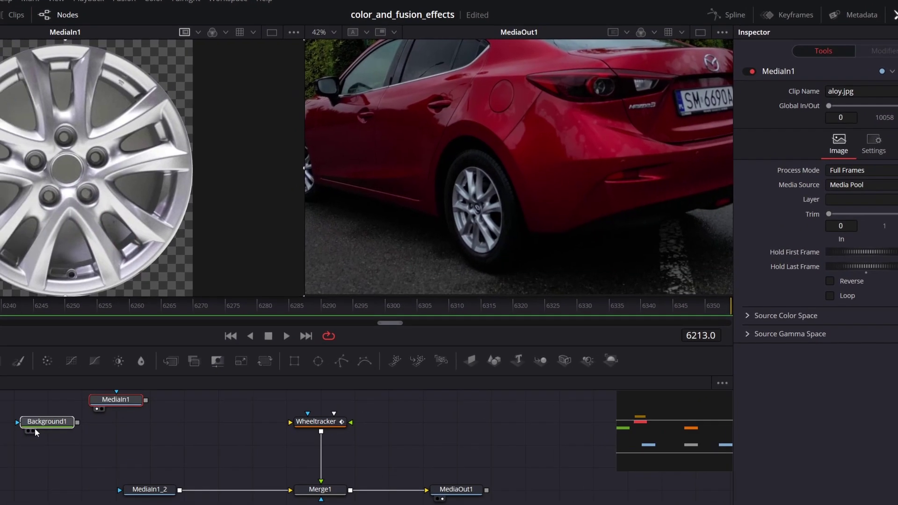
- Merge MediaIn1 over a new Background node, and insert Wheeltracker before MediaOut1 with that merge as its corner pin input
{"action": "left_click", "coordinate": [35, 427]}
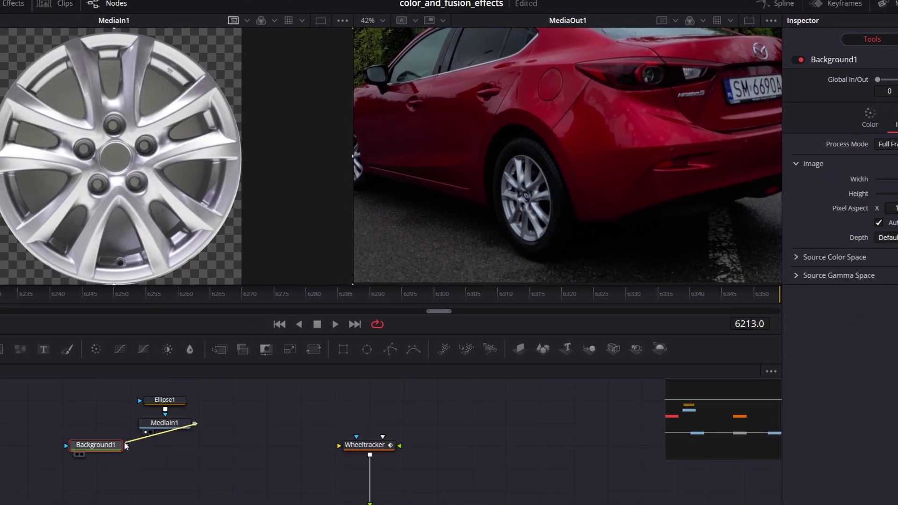
{"action": "left_click_drag", "start_coordinate": [126, 445], "coordinate": [125, 445]}
{"action": "left_click", "coordinate": [309, 479]}
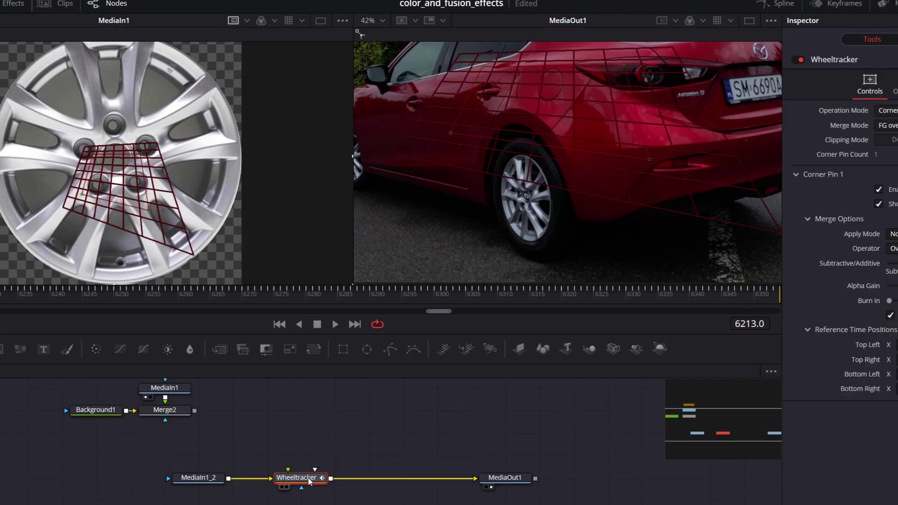
{"action": "left_click_drag", "start_coordinate": [288, 470], "coordinate": [288, 470]}
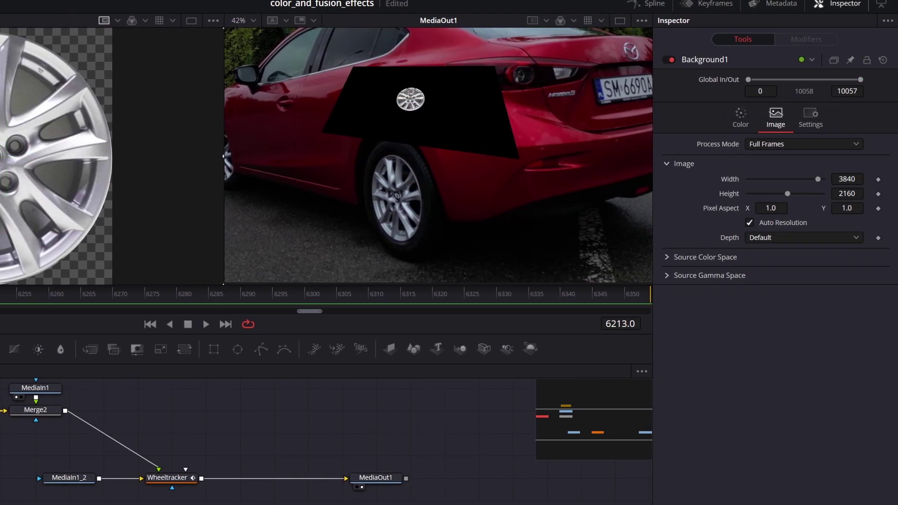
- Make Background1 fully transparent by setting its alpha to 0.0
{"action": "left_click", "coordinate": [741, 115]}
{"action": "left_click_drag", "start_coordinate": [822, 237], "coordinate": [713, 252]}
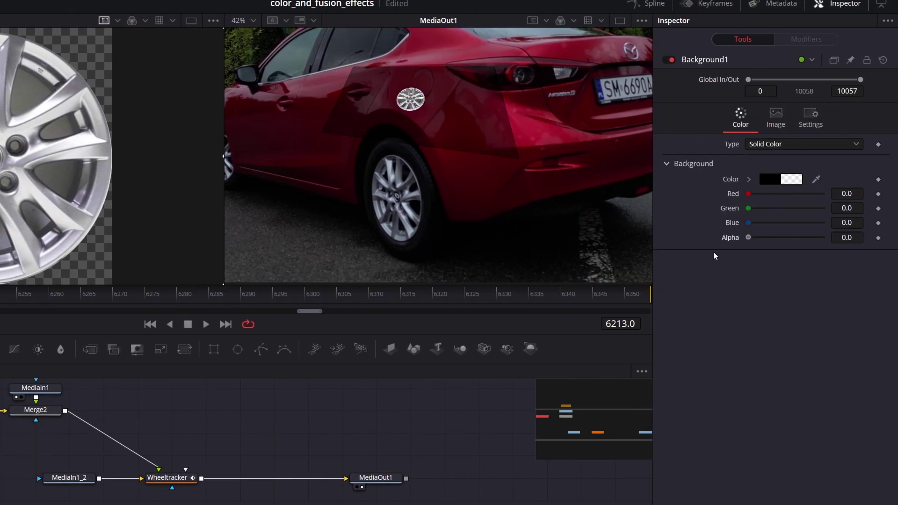
- Adjust the Wheeltracker corner pins, and place the alloy over the rear wheel with Merge2 center 0.72, 0.452 and size 2.611
{"action": "left_click", "coordinate": [173, 478]}
{"action": "left_click_drag", "start_coordinate": [498, 96], "coordinate": [472, 122]}
{"action": "left_click", "coordinate": [36, 410]}
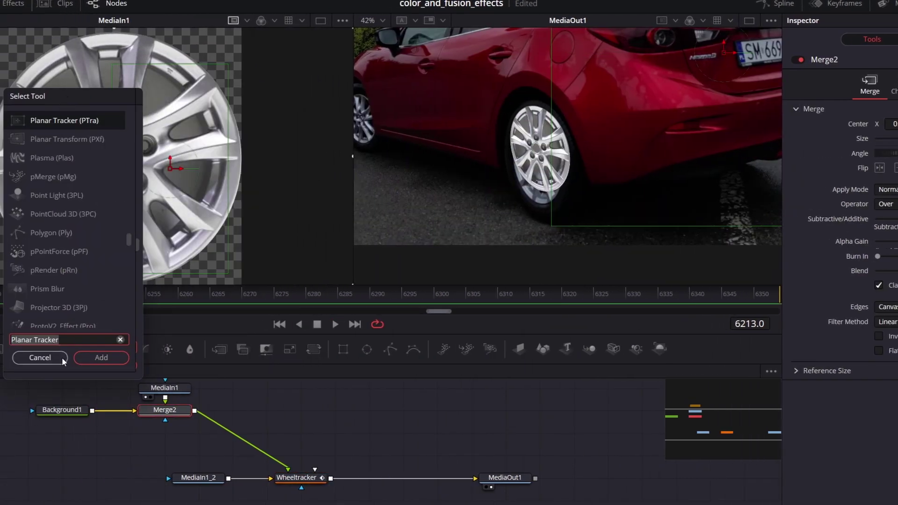
- Add a DVE node between Merge2 and Wheeltracker and rotate it -37.6 on Y to match the wheel's perspective
{"action": "type", "text": "DVE"}
{"action": "left_click", "coordinate": [106, 357]}
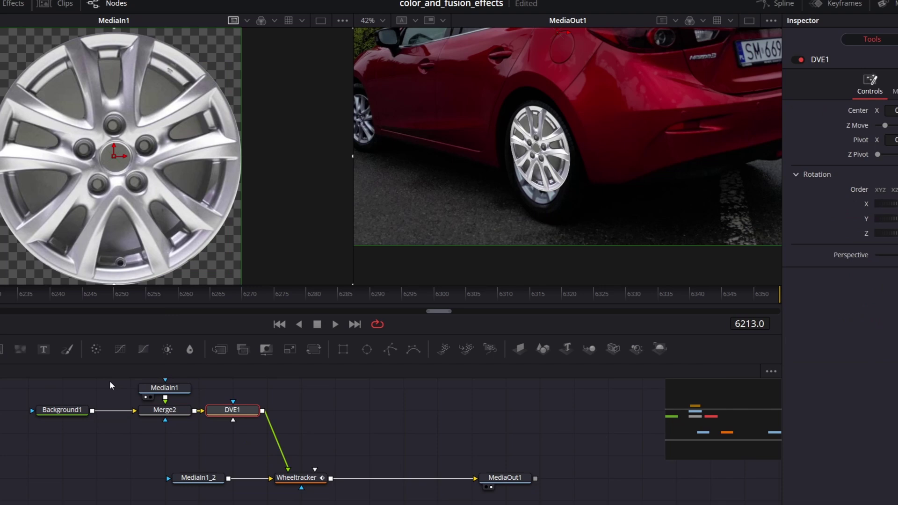
{"action": "left_click_drag", "start_coordinate": [258, 410], "coordinate": [292, 410]}
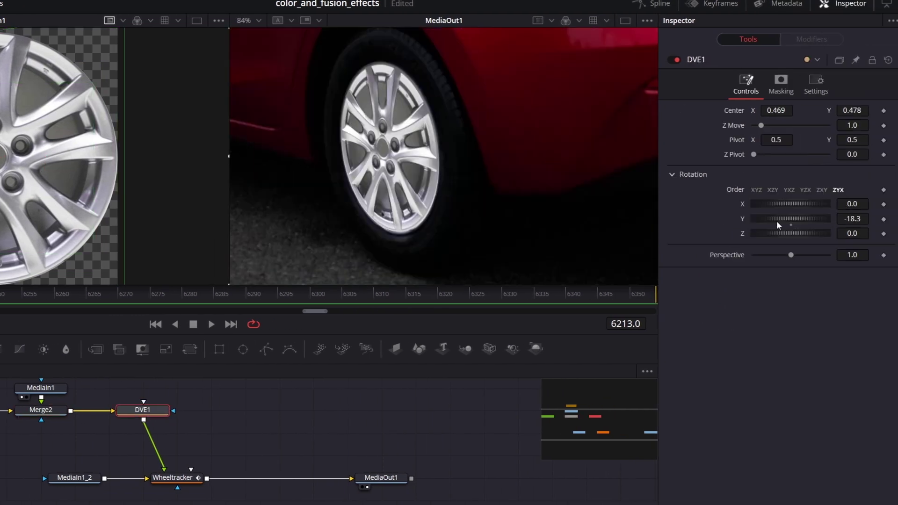
{"action": "left_click_drag", "start_coordinate": [775, 220], "coordinate": [824, 177]}
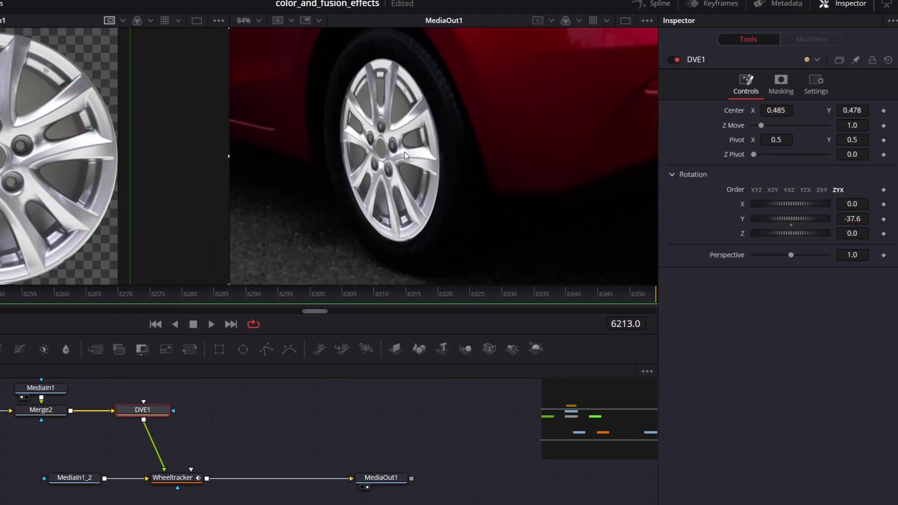
{"action": "scroll", "coordinate": [405, 152], "scroll_direction": "down", "scroll_amount": 2}
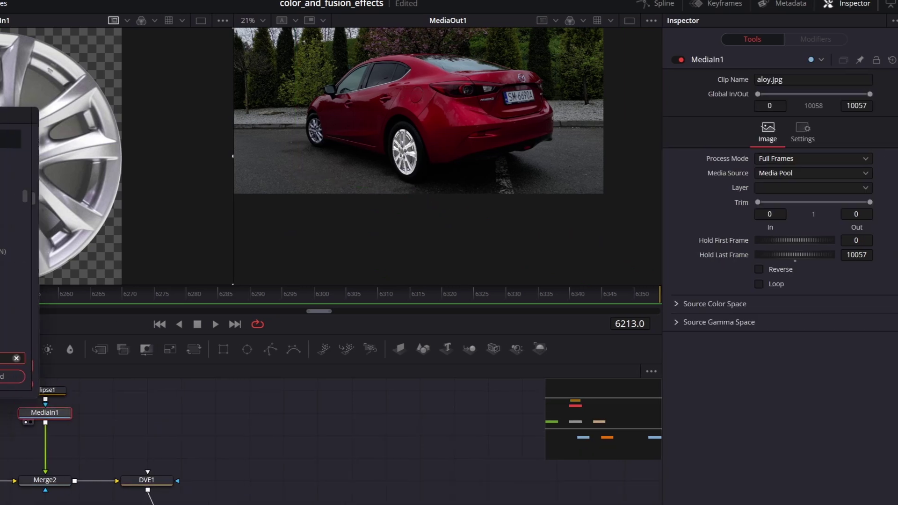
- Insert a Color Corrector between MediaIn1 and Merge2 and darken the alloy wheel to match the footage
{"action": "key", "text": "shift+space"}
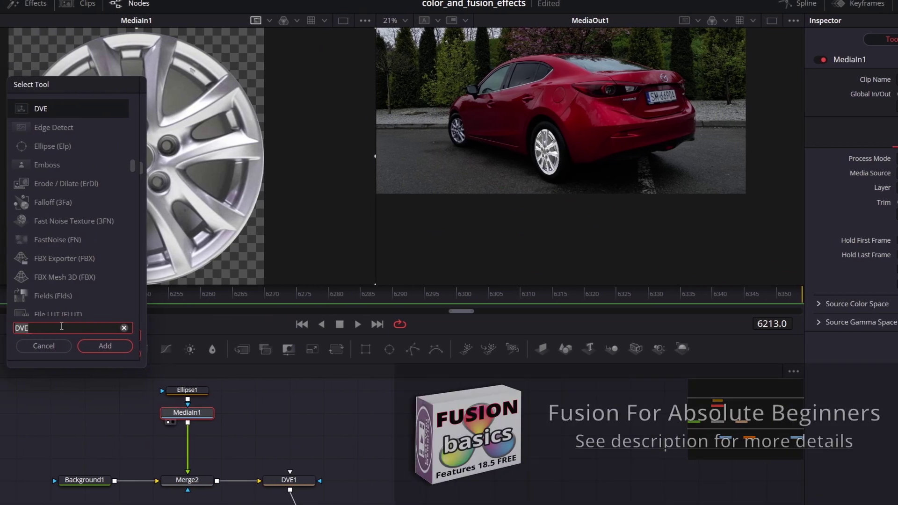
{"action": "type", "text": "Color Corrector"}
{"action": "left_click", "coordinate": [96, 347]}
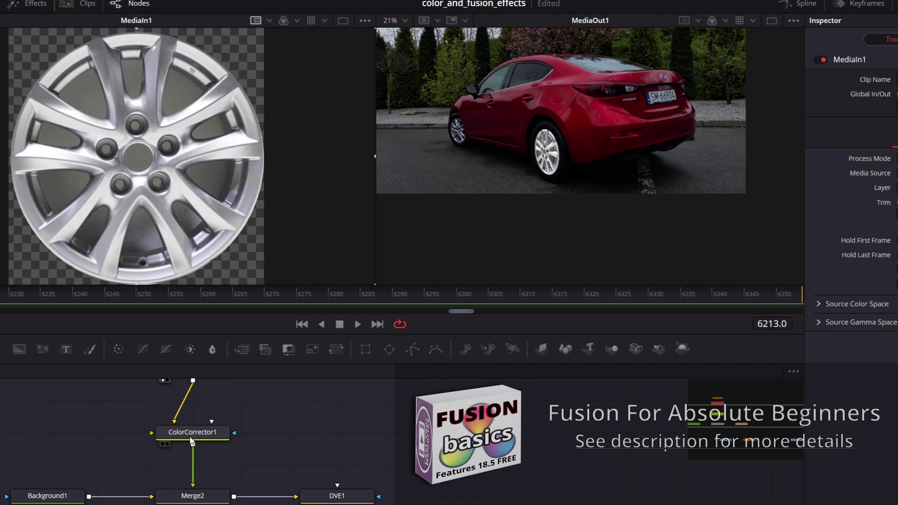
{"action": "left_click", "coordinate": [193, 432]}
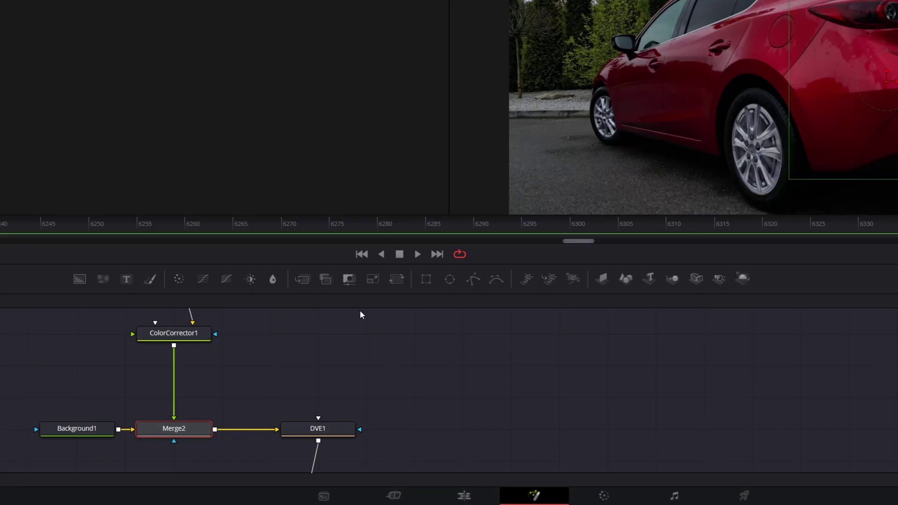
- Keyframe the Merge2 angle at 0.0 on frame 6213 and at 5000 on frame 6339
{"action": "left_click", "coordinate": [360, 255]}
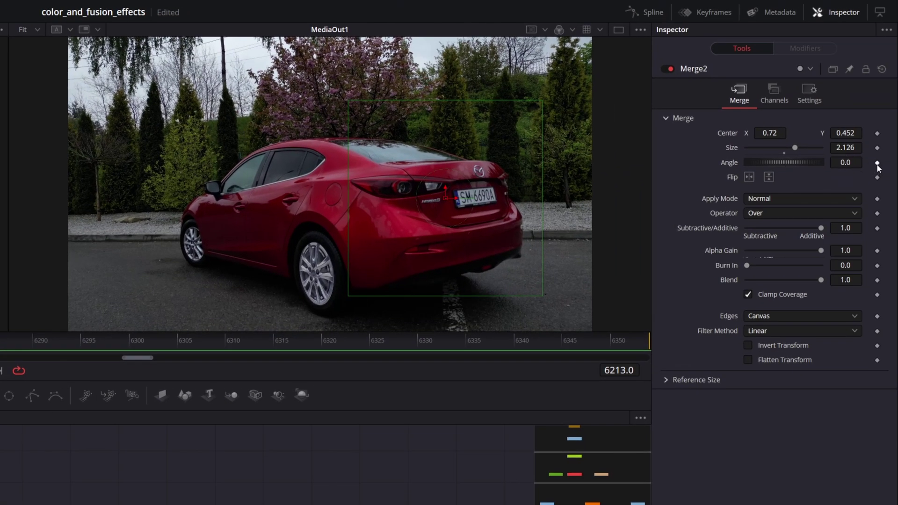
{"action": "left_click", "coordinate": [877, 163]}
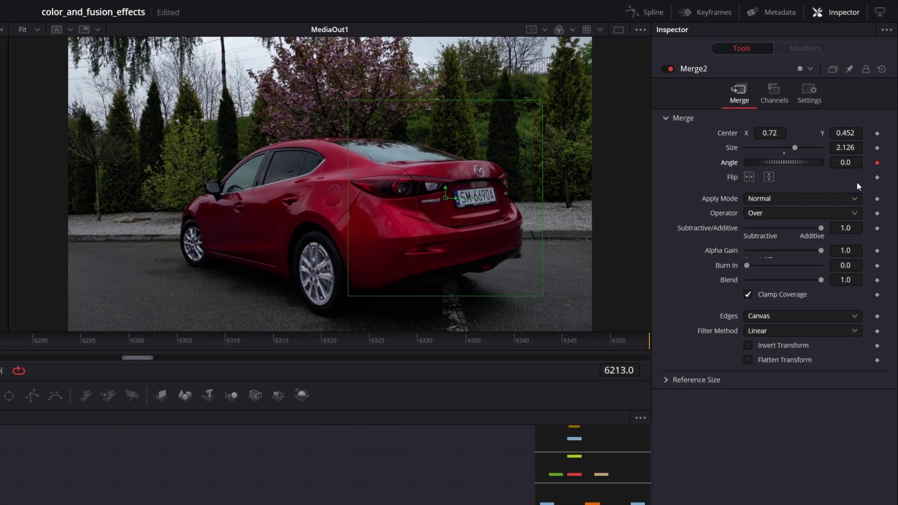
{"action": "left_click", "coordinate": [503, 339]}
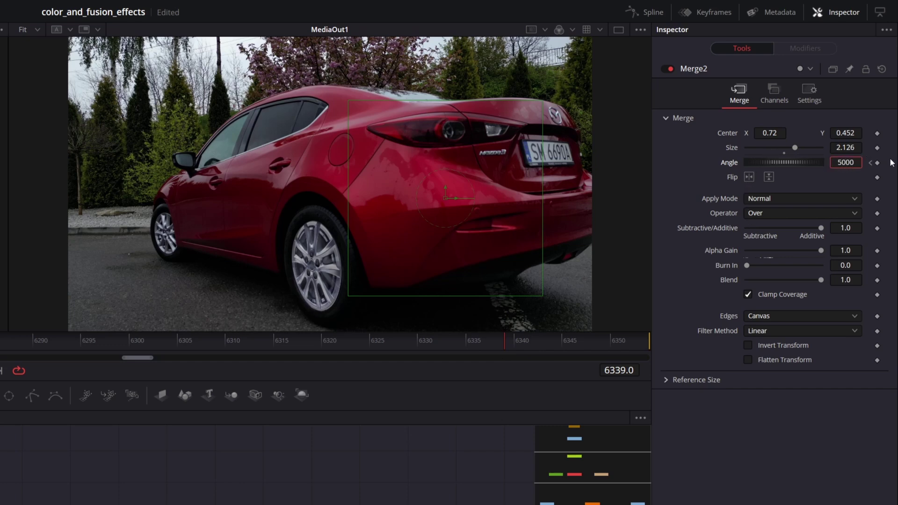
{"action": "key", "text": "Return"}
- Set the Merge2 angle to 5067.8 at frame 6331 and enable Motion Blur for that node
{"action": "left_click", "coordinate": [428, 342]}
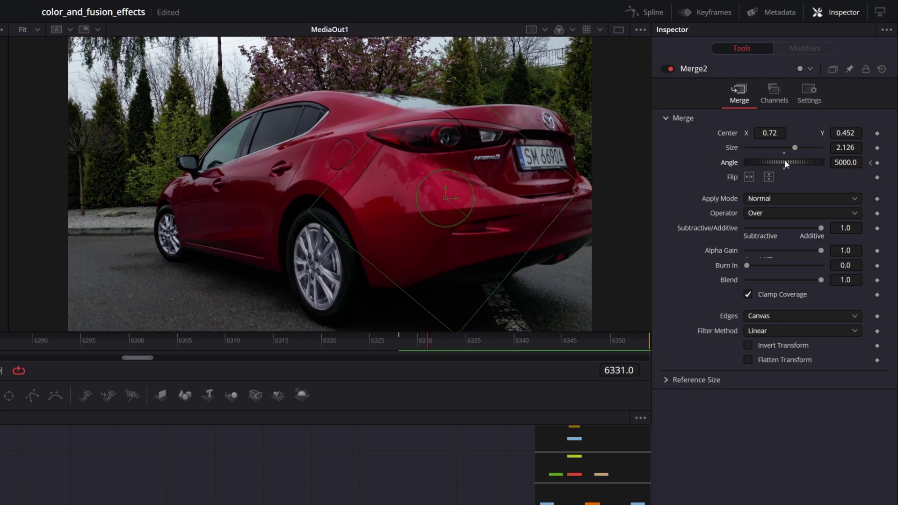
{"action": "left_click_drag", "start_coordinate": [784, 161], "coordinate": [799, 162]}
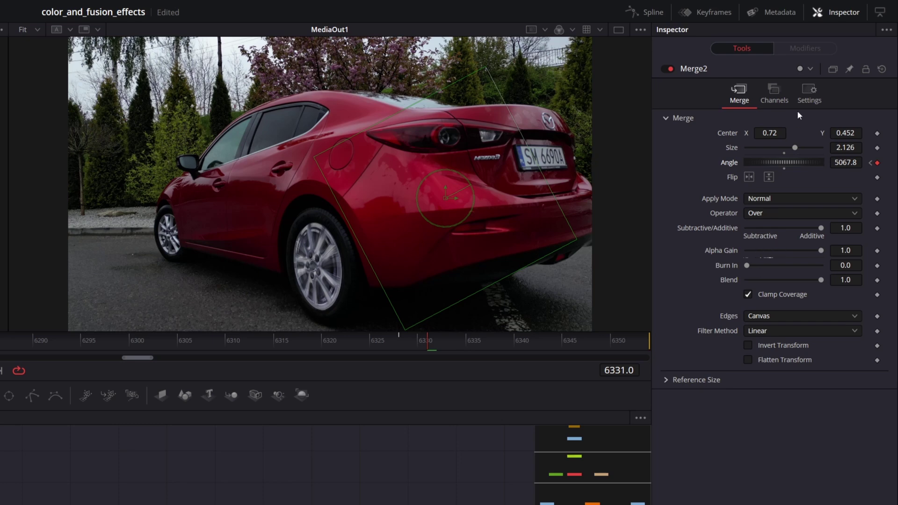
{"action": "left_click", "coordinate": [811, 104]}
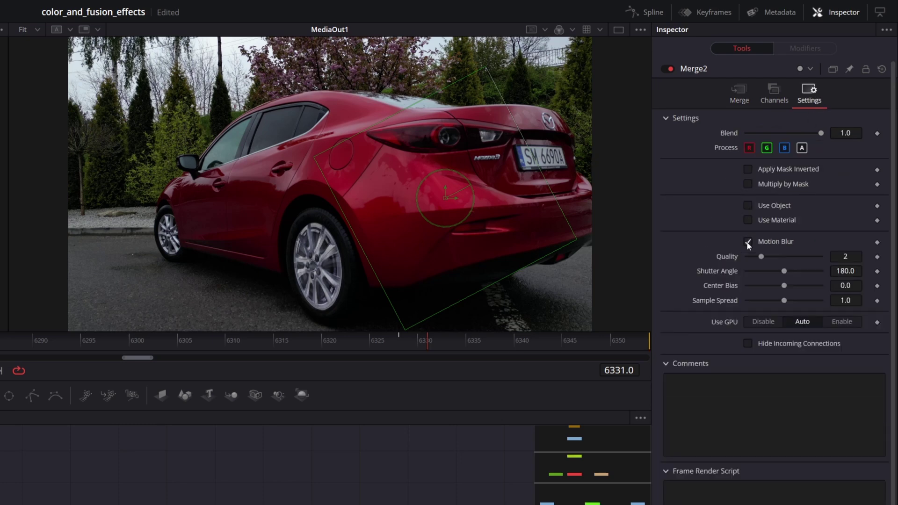
- Keyframe the Merge2 Blend at 1.0 on frame 6328 and at 0.0 on frame 6331, and fit the animation curves in the Spline editor
{"action": "left_click", "coordinate": [743, 99]}
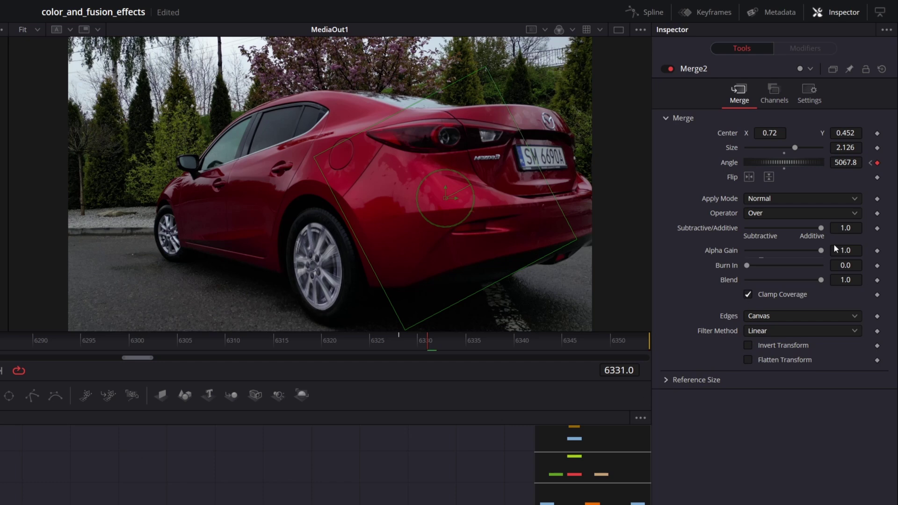
{"action": "left_click", "coordinate": [399, 339]}
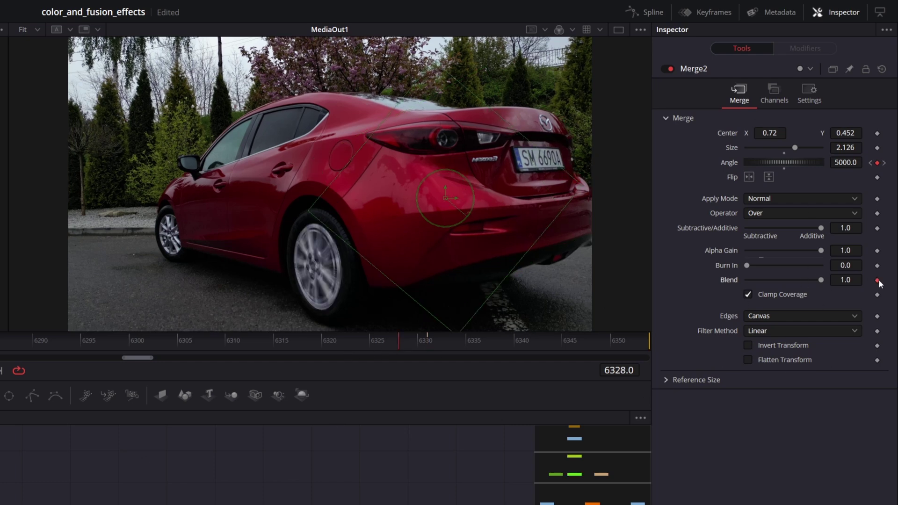
{"action": "left_click", "coordinate": [427, 341]}
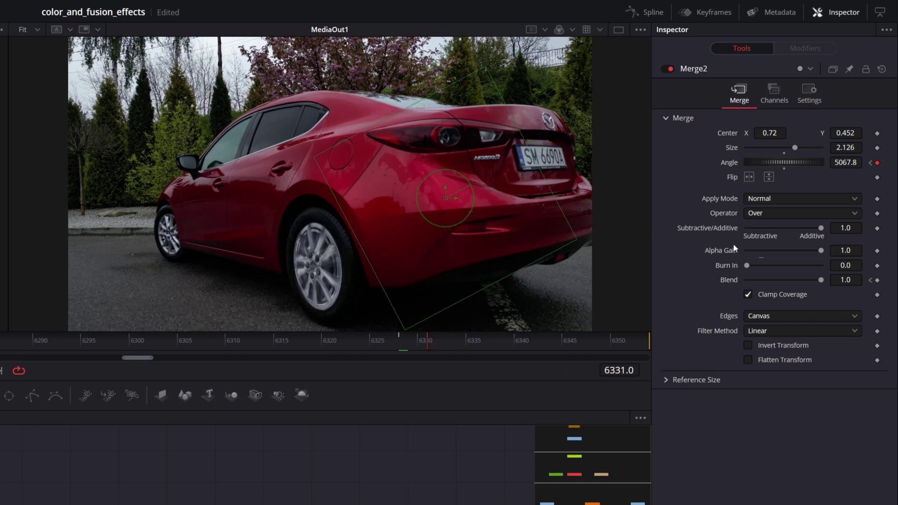
{"action": "left_click_drag", "start_coordinate": [819, 279], "coordinate": [725, 286]}
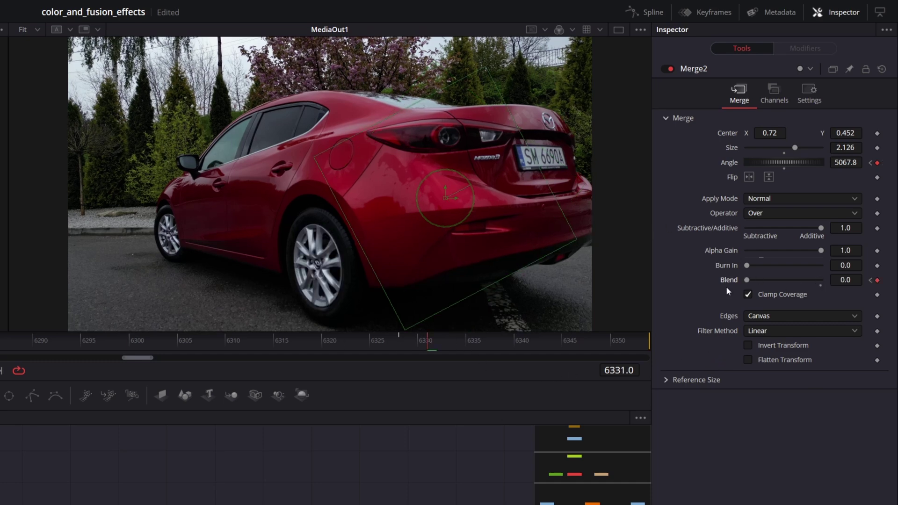
{"action": "left_click", "coordinate": [639, 8]}
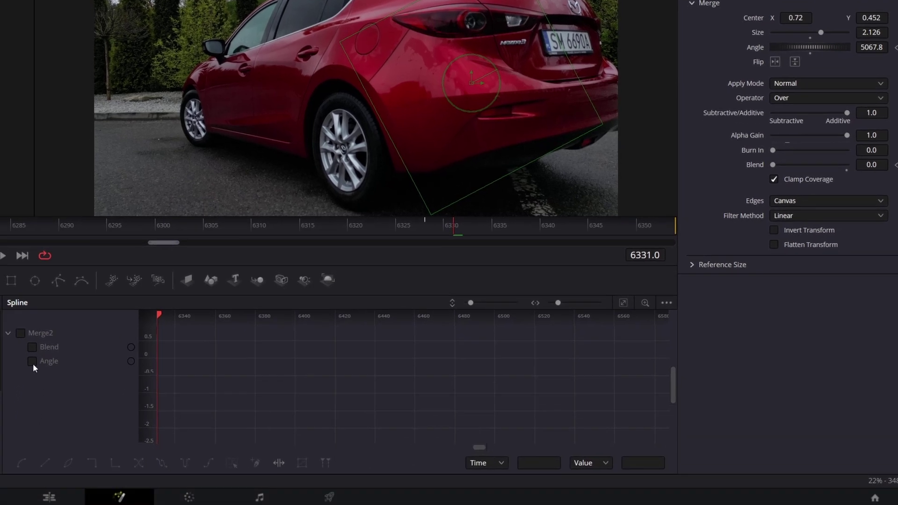
{"action": "left_click", "coordinate": [623, 304]}
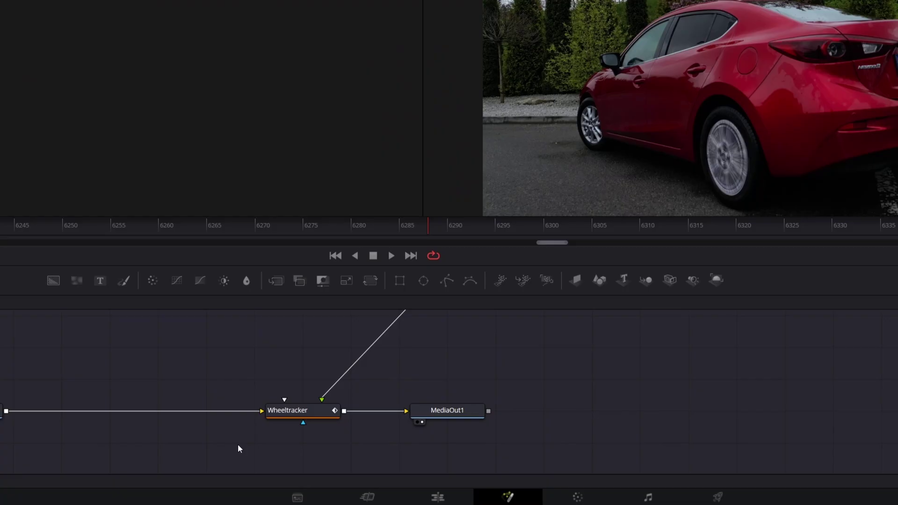
- Duplicate the Wheeltracker node, set the copy's Operation Mode to Track and its Output to Mask
{"action": "left_click", "coordinate": [309, 411]}
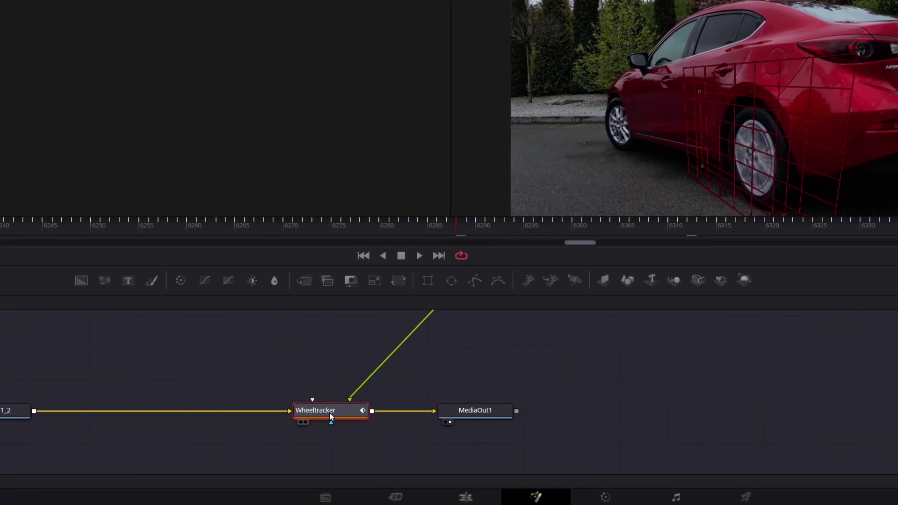
{"action": "key", "text": "ctrl+v"}
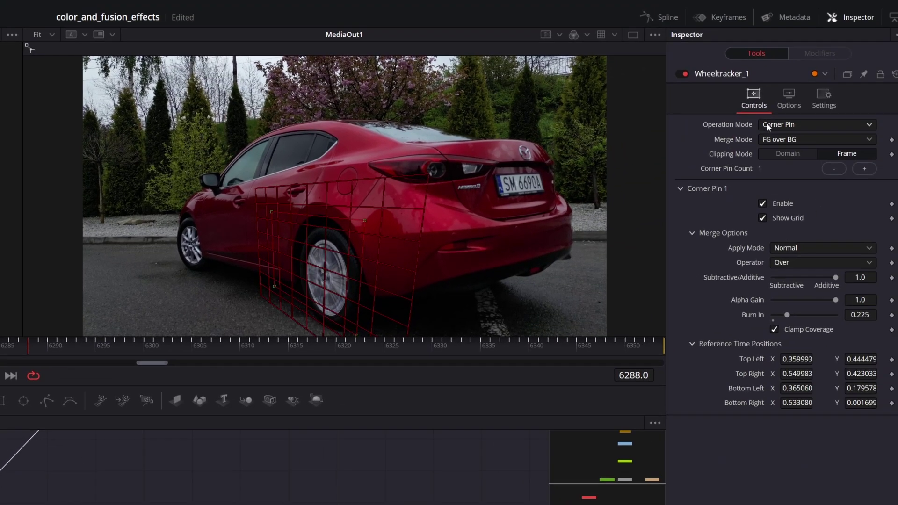
{"action": "left_click", "coordinate": [767, 123]}
{"action": "left_click", "coordinate": [775, 138]}
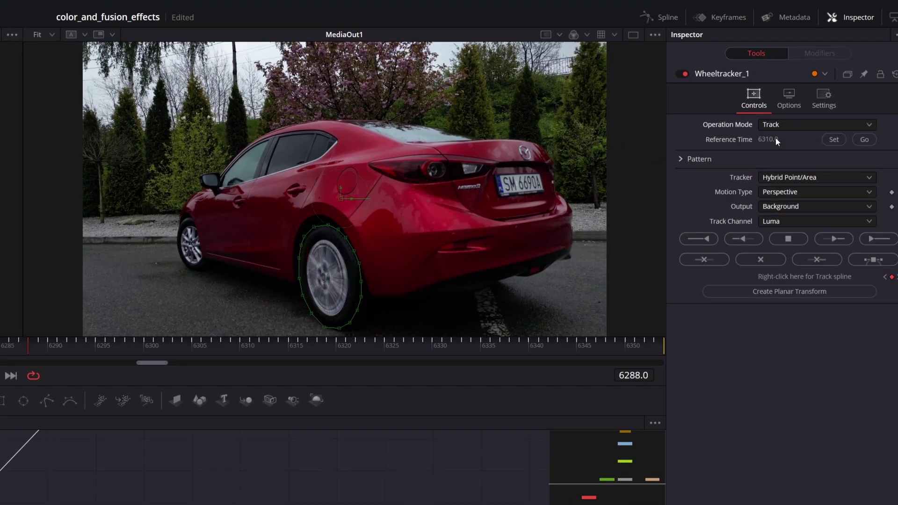
{"action": "left_click", "coordinate": [780, 211]}
{"action": "left_click", "coordinate": [779, 248]}
- Duplicate MediaIn1_2 and connect the copy to the background input of Wheeltracker_1
{"action": "left_click", "coordinate": [126, 447]}
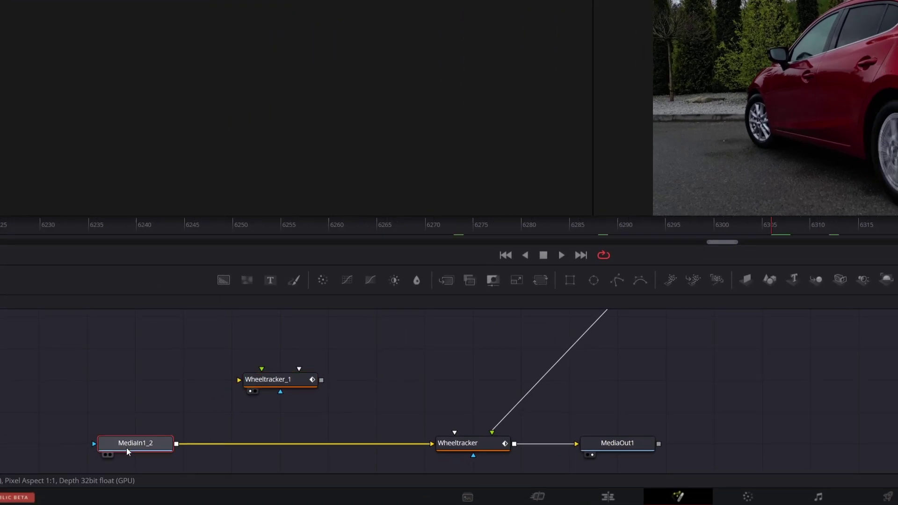
{"action": "key", "text": "ctrl+c"}
{"action": "key", "text": "ctrl+v"}
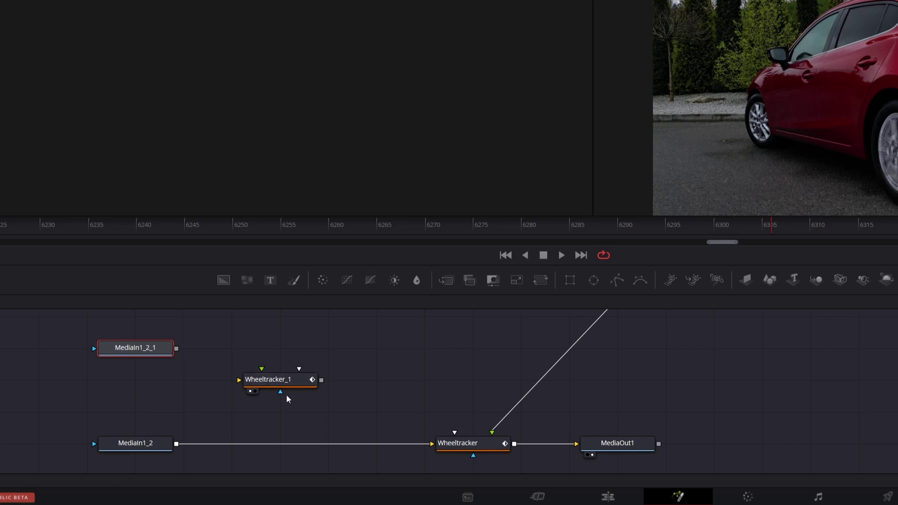
{"action": "left_click_drag", "start_coordinate": [287, 381], "coordinate": [240, 349]}
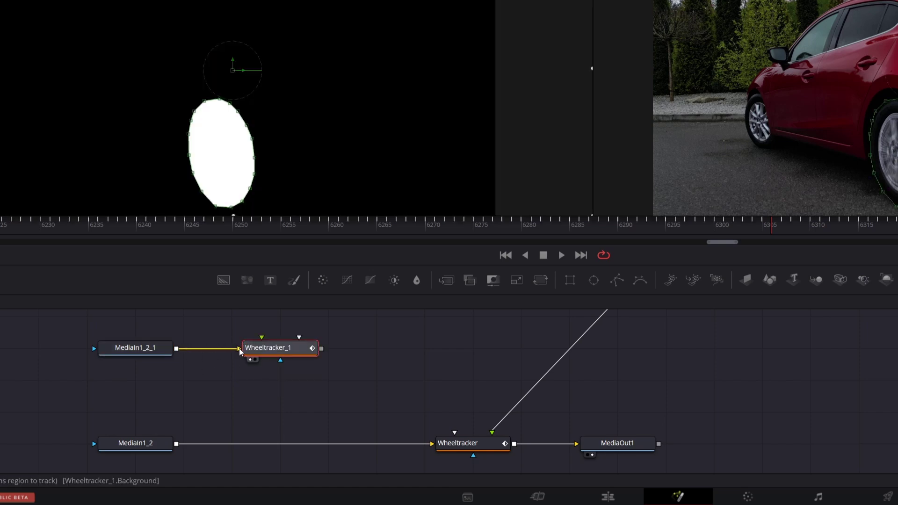
- Paste another copy of MediaIn1_2_1 below Wheeltracker_1, mask it with the tracker's output and view the isolated wheel
{"action": "left_click", "coordinate": [155, 352]}
{"action": "key", "text": "ctrl+c"}
{"action": "left_click", "coordinate": [254, 397]}
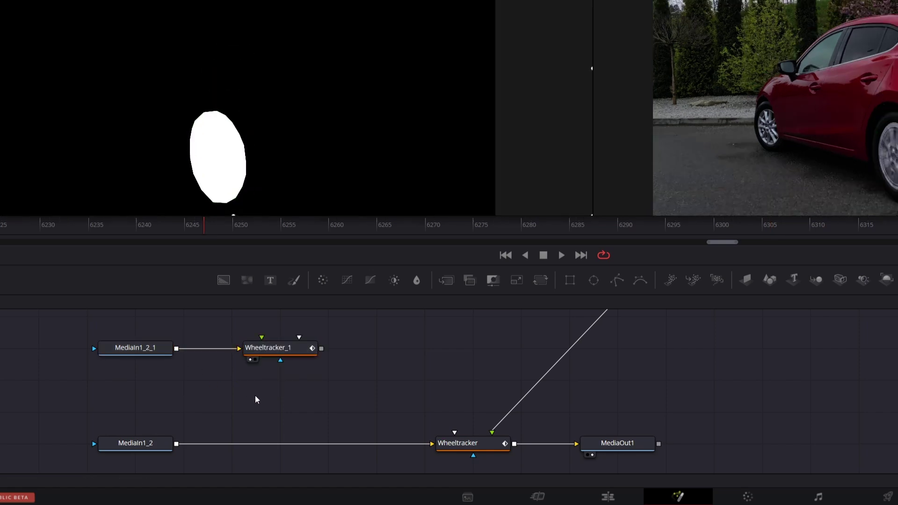
{"action": "key", "text": "ctrl+v"}
{"action": "left_click_drag", "start_coordinate": [244, 382], "coordinate": [293, 382]}
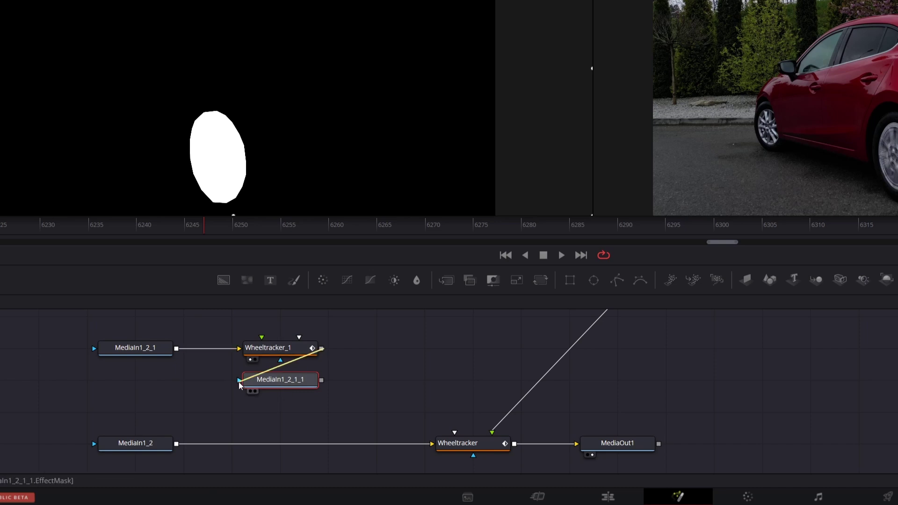
{"action": "key", "text": "1"}
{"action": "scroll", "coordinate": [200, 152], "scroll_direction": "up", "scroll_amount": 5}
{"action": "left_click", "coordinate": [271, 226]}
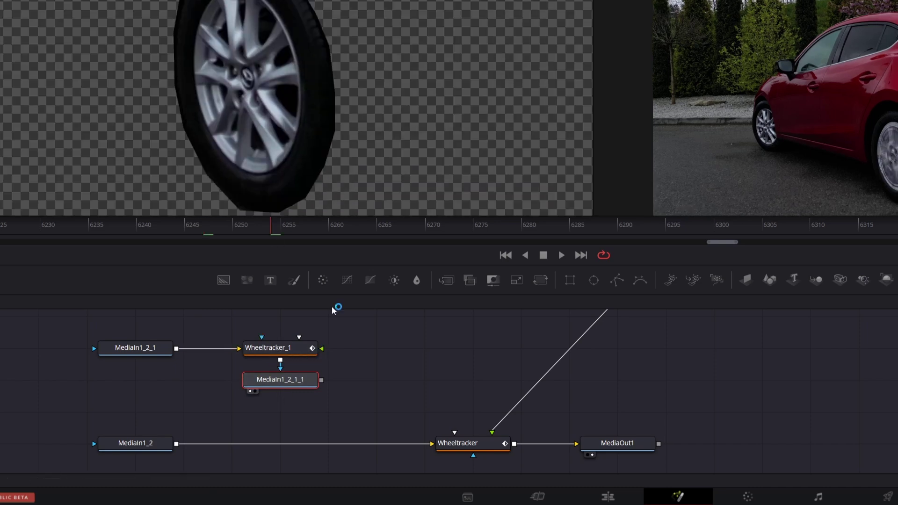
- Merge the masked wheel over MediaIn1_2 ahead of Wheeltracker and add a Directional Blur (DrBl) after MediaIn1_2_1_1
{"action": "left_click_drag", "start_coordinate": [321, 381], "coordinate": [148, 343]}
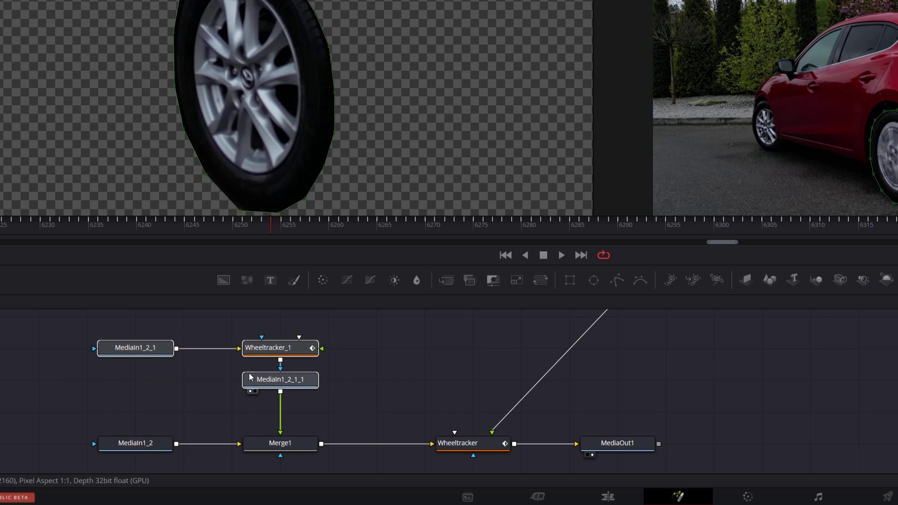
{"action": "left_click_drag", "start_coordinate": [249, 375], "coordinate": [267, 349]}
{"action": "key", "text": "shift+space"}
{"action": "type", "text": "di"}
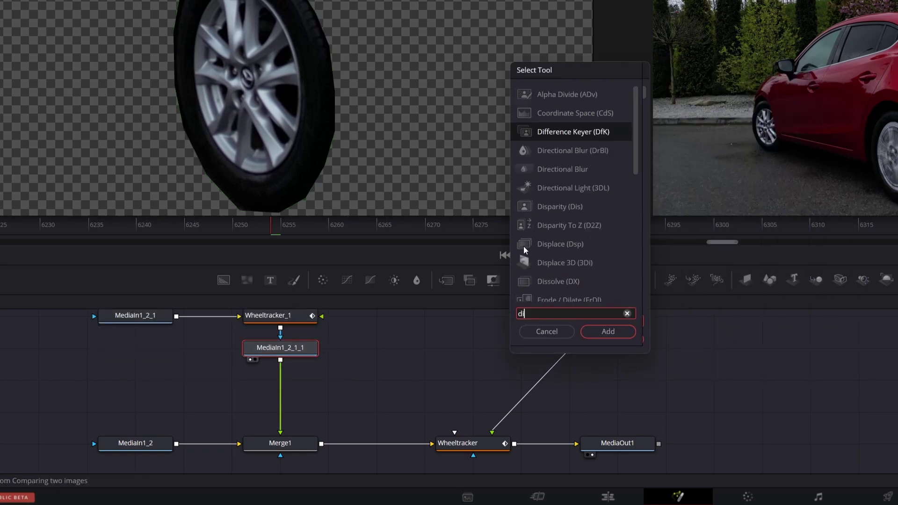
{"action": "type", "text": "rectional Blur"}
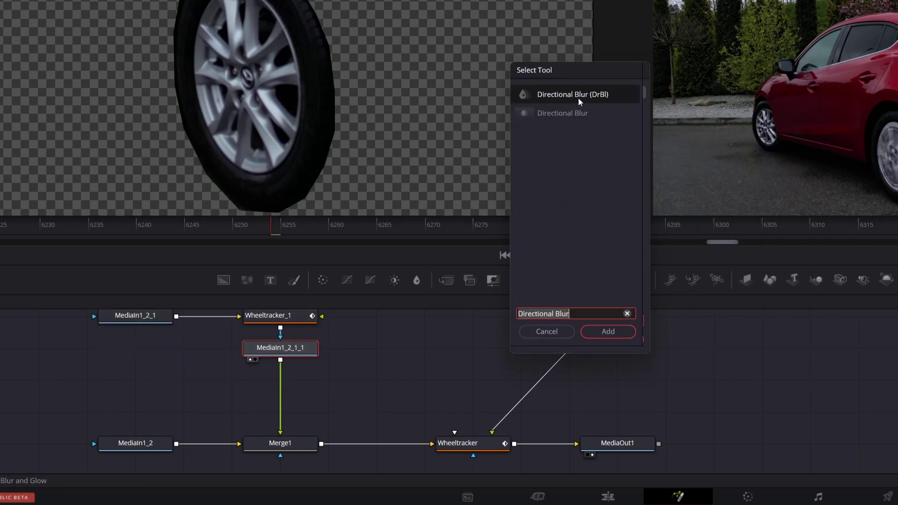
{"action": "left_click", "coordinate": [607, 331]}
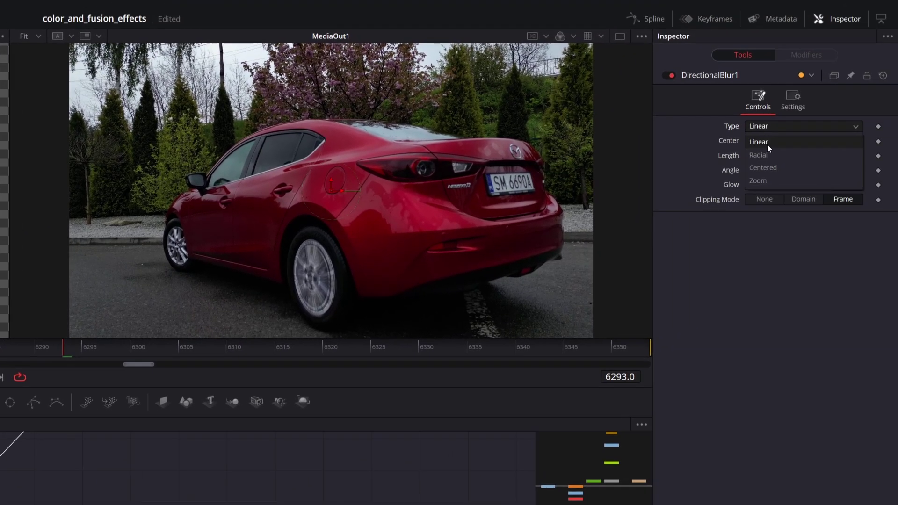
- Set DirectionalBlur1 to Centered, adjust its length and angle, and fade out the Merge1 Blend at frame 6331
{"action": "left_click", "coordinate": [770, 168]}
{"action": "left_click_drag", "start_coordinate": [785, 155], "coordinate": [786, 155]}
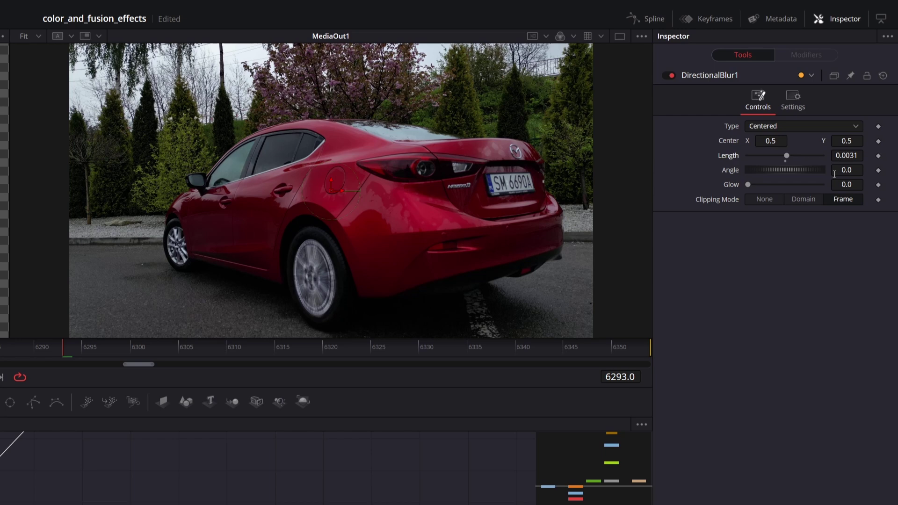
{"action": "mouse_move", "coordinate": [795, 170]}
{"action": "left_mouse_down"}
{"action": "mouse_move", "coordinate": [776, 172]}
{"action": "mouse_move", "coordinate": [785, 171]}
{"action": "left_mouse_up"}
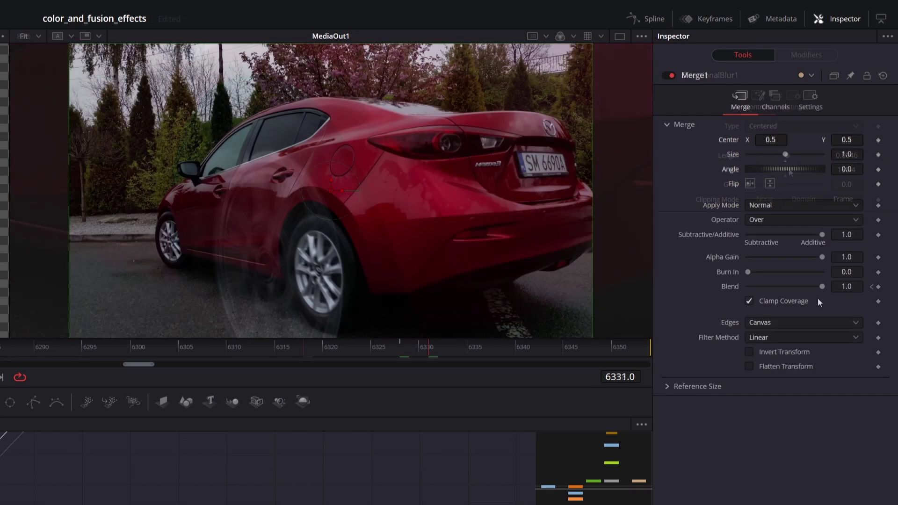
{"action": "left_click_drag", "start_coordinate": [802, 289], "coordinate": [741, 286]}
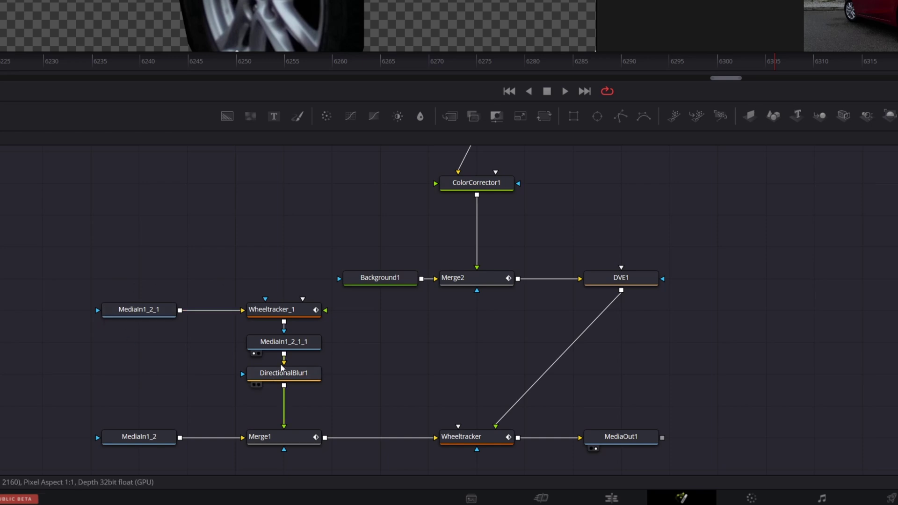
- Group MediaIn1_2_1, Wheeltracker_1, MediaIn1_2_1_1 and DirectionalBlur1, and rename the group as blurtire
{"action": "left_click_drag", "start_coordinate": [96, 251], "coordinate": [331, 394]}
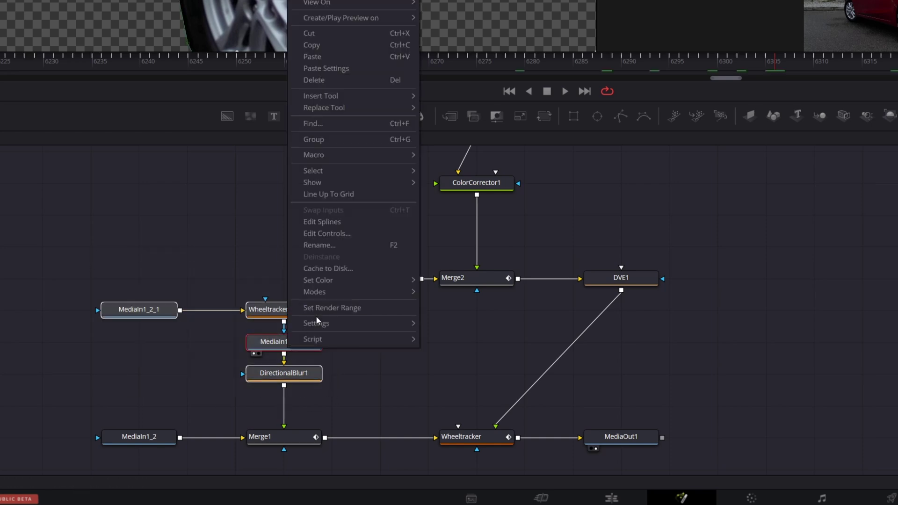
{"action": "left_click", "coordinate": [327, 139]}
{"action": "key", "text": "F2"}
{"action": "type", "text": "blur tire"}
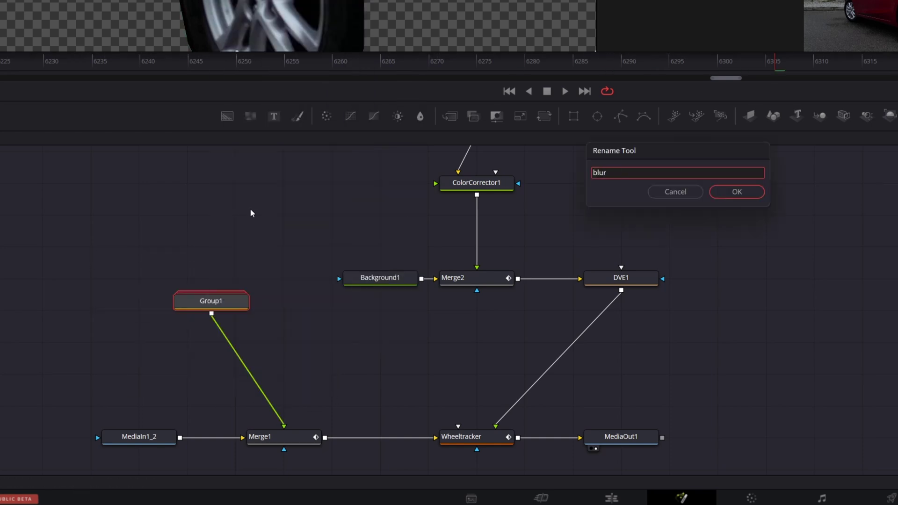
{"action": "left_click", "coordinate": [722, 195]}
- Group the alloy wheel nodes, including ColorCorrector1, Background1, Merge2 and DVE1, and move the group closer to Wheeltracker
{"action": "scroll", "coordinate": [521, 274], "scroll_direction": "down", "scroll_amount": 3}
{"action": "left_click_drag", "start_coordinate": [402, 176], "coordinate": [662, 380]}
{"action": "right_click", "coordinate": [525, 240]}
{"action": "left_click", "coordinate": [554, 31]}
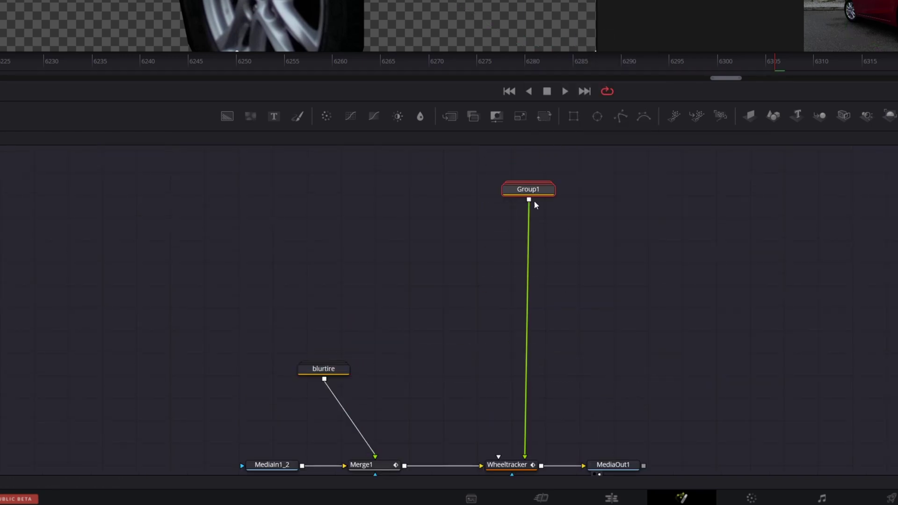
{"action": "left_click_drag", "start_coordinate": [529, 190], "coordinate": [539, 373]}
{"action": "right_click", "coordinate": [540, 373]}
{"action": "left_click", "coordinate": [608, 269]}
{"action": "key", "text": "Escape"}
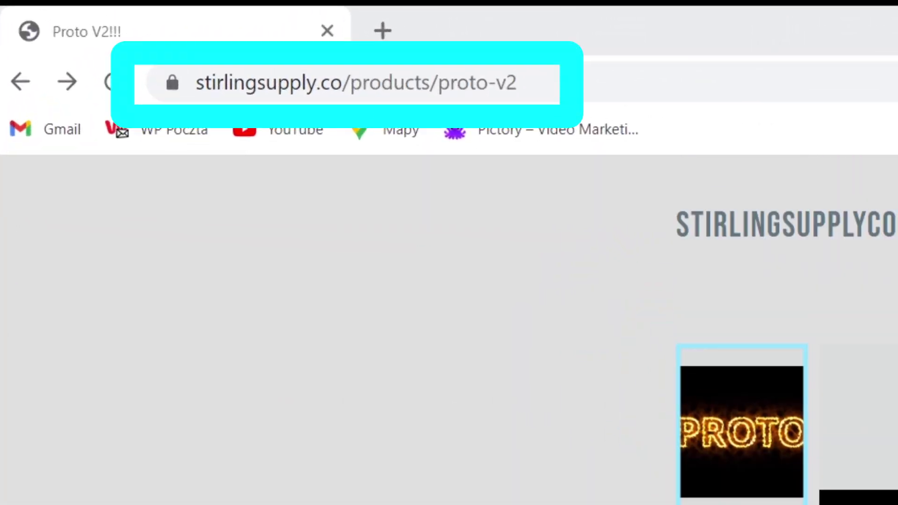
- Switch to the Fusion page in DaVinci Resolve and load ProtoV2.lua from the V2 folder into the empty node graph
{"action": "left_click", "coordinate": [297, 497]}
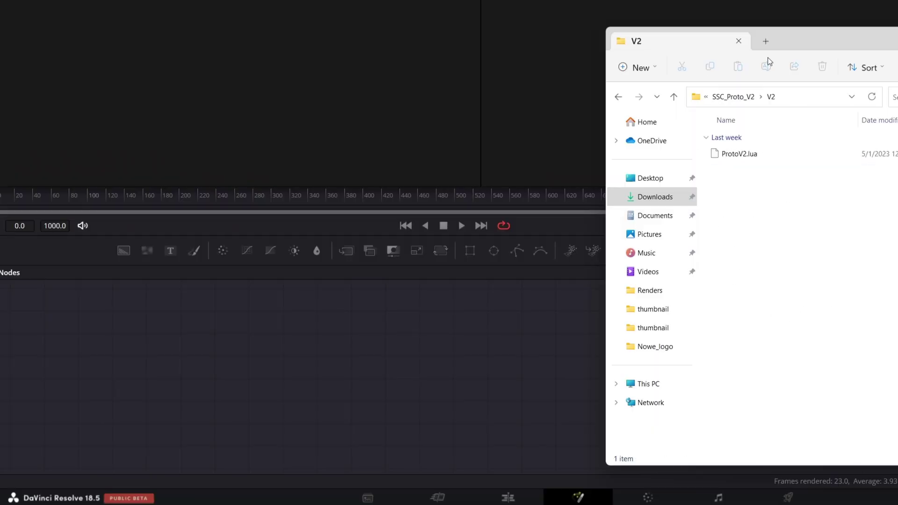
{"action": "left_click_drag", "start_coordinate": [790, 130], "coordinate": [481, 358]}
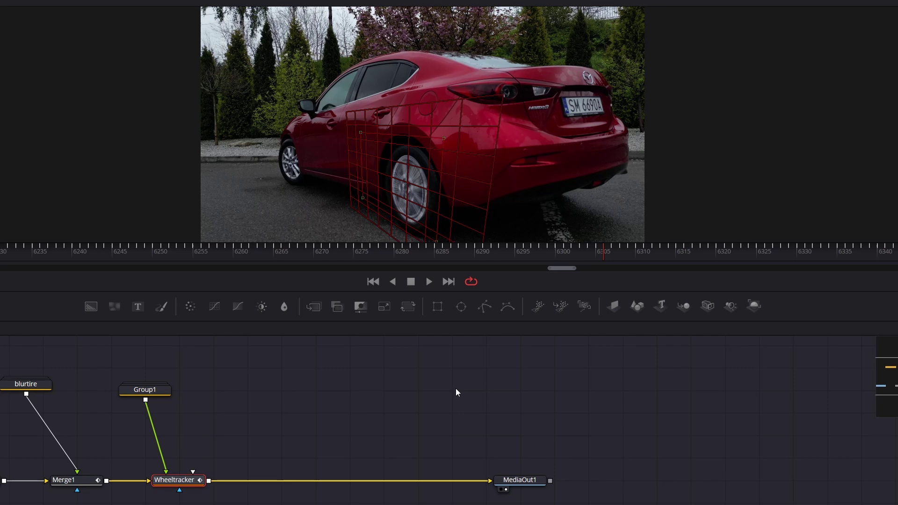
- Paste another copy of Wheeltracker, set its Operation Mode to Track and go to the reference frame 6310
{"action": "left_click", "coordinate": [456, 389]}
{"action": "key", "text": "ctrl+v"}
{"action": "left_click_drag", "start_coordinate": [455, 389], "coordinate": [525, 389]}
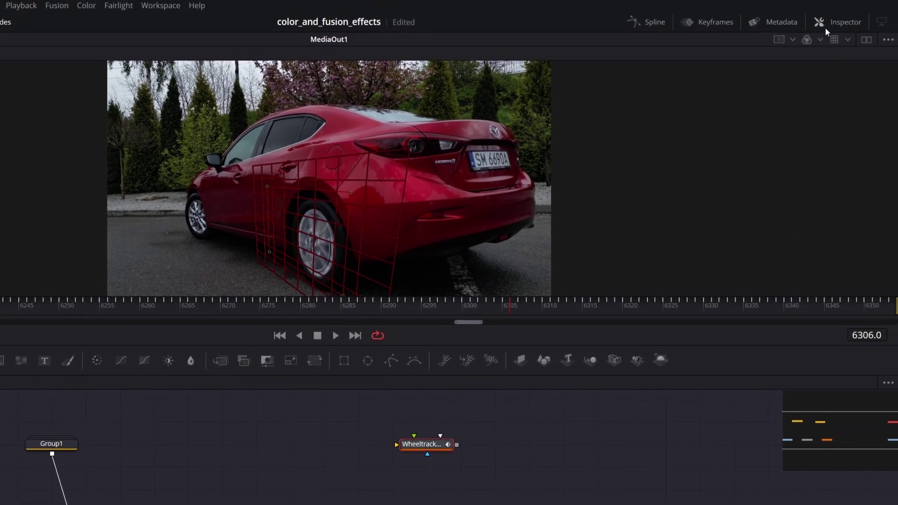
{"action": "left_click", "coordinate": [825, 26]}
{"action": "left_click", "coordinate": [790, 127]}
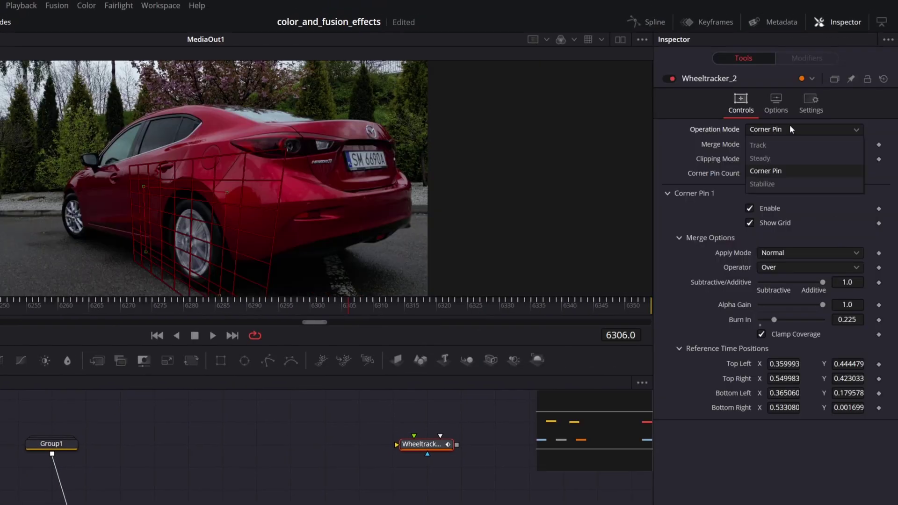
{"action": "left_click", "coordinate": [772, 142]}
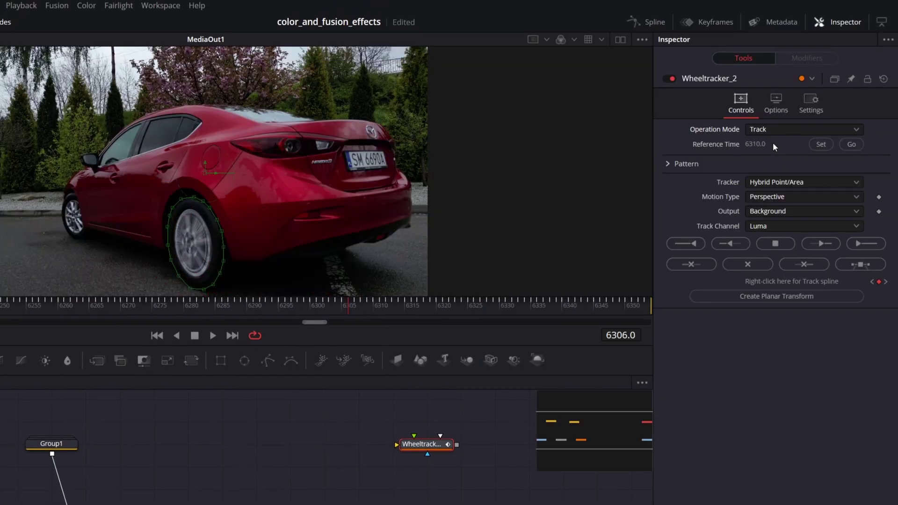
{"action": "left_click", "coordinate": [852, 144]}
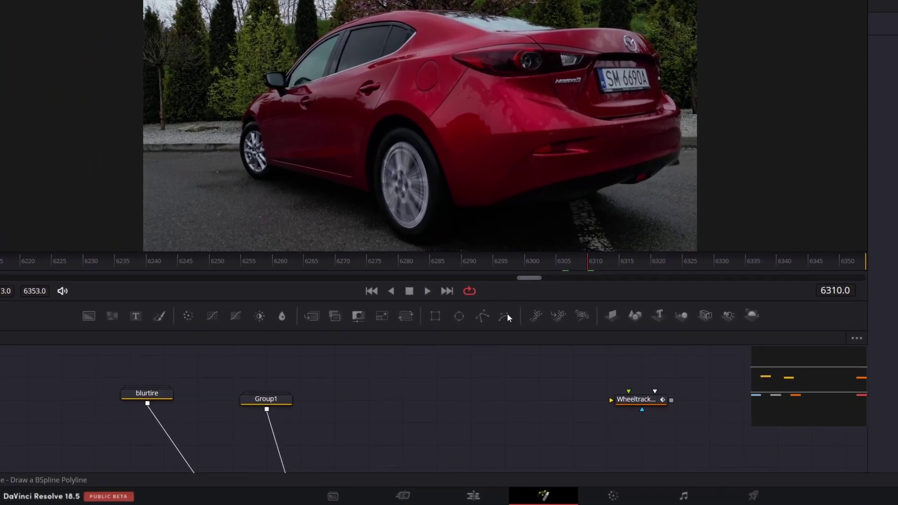
- Draw four chained BSplines beneath the car's rear and three separate BSplines around gaps between the rear wheel's spokes
{"action": "left_click_drag", "start_coordinate": [530, 382], "coordinate": [506, 407]}
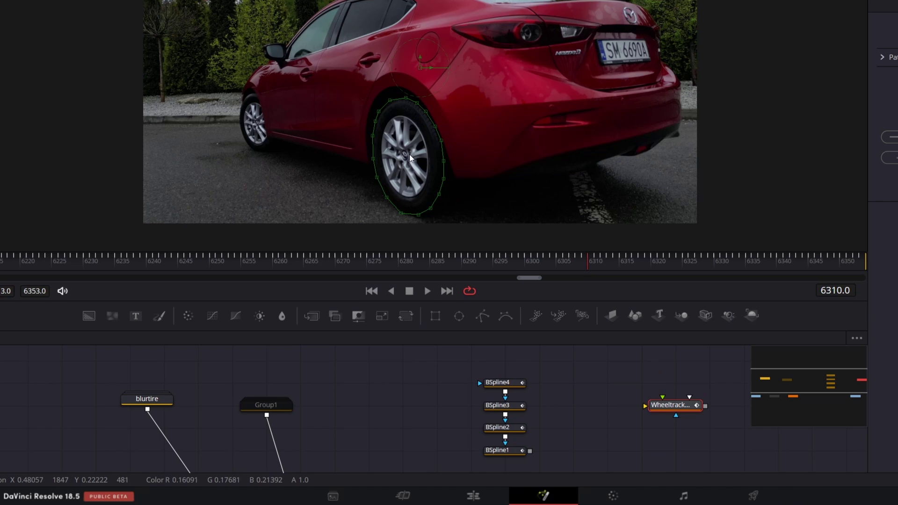
{"action": "scroll", "coordinate": [410, 155], "scroll_direction": "up", "scroll_amount": 6}
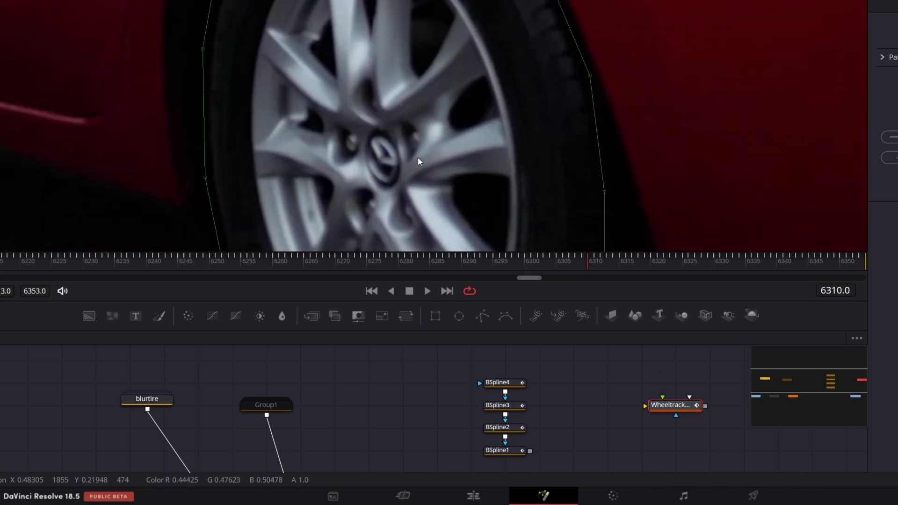
{"action": "left_click", "coordinate": [471, 86]}
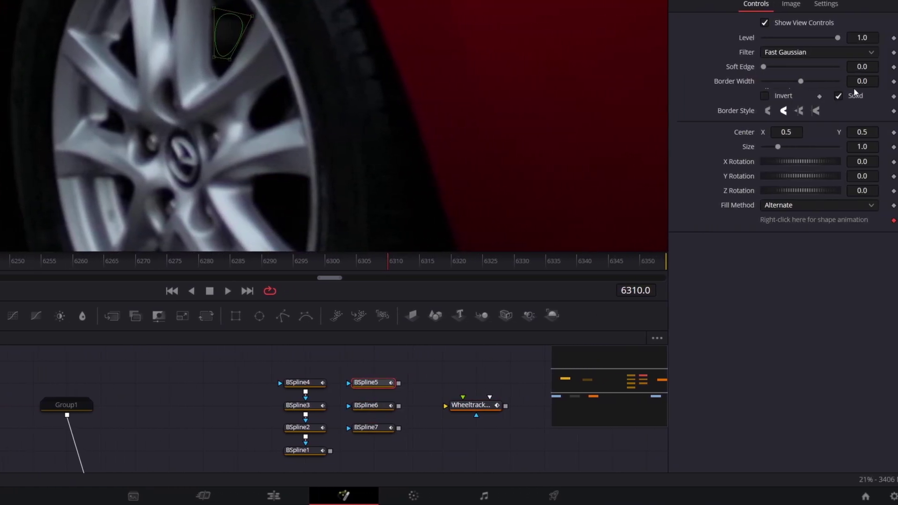
- Turn off Solid for the spoke-gap BSplines and chain BSpline5 through BSpline6 into BSpline7
{"action": "left_click", "coordinate": [838, 97]}
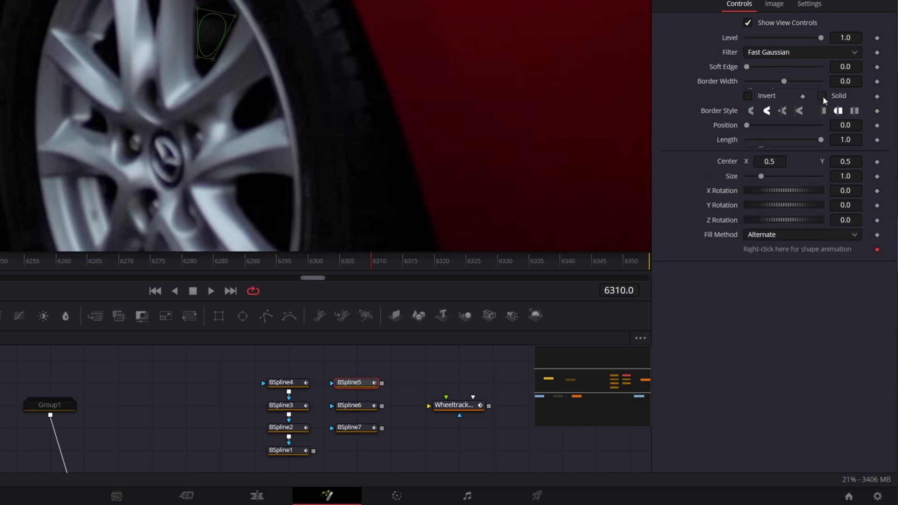
{"action": "left_click_drag", "start_coordinate": [381, 405], "coordinate": [346, 430]}
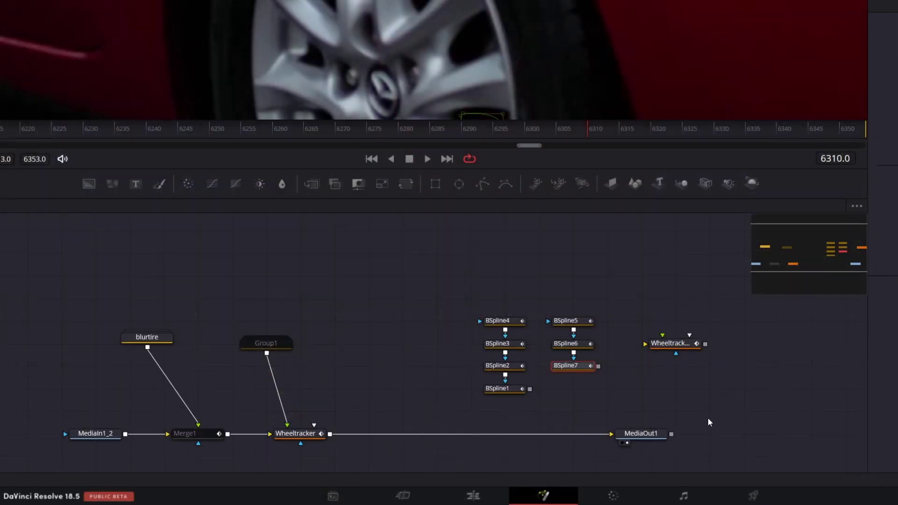
- Create a Planar Transform from the pasted Wheeltracker copy and bring the new node beside the BSpline chains
{"action": "left_click_drag", "start_coordinate": [671, 344], "coordinate": [771, 343]}
{"action": "left_click", "coordinate": [796, 190]}
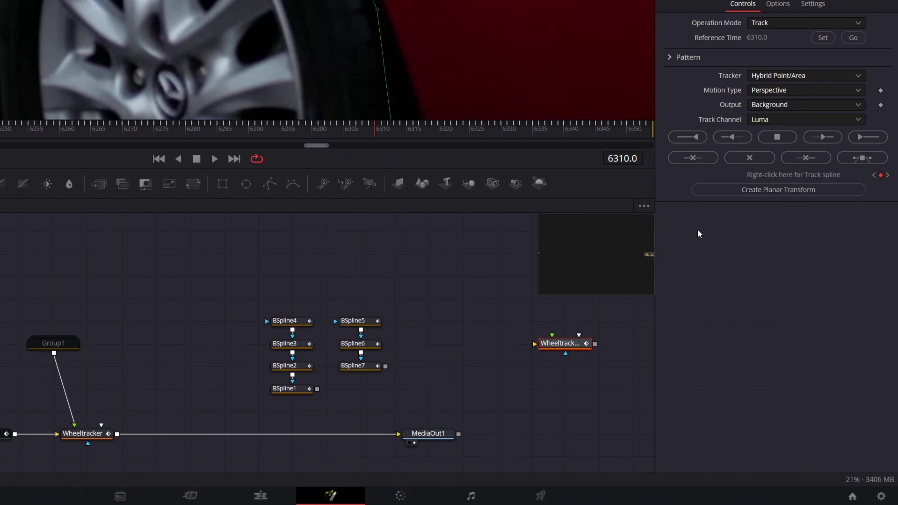
{"action": "left_click", "coordinate": [766, 261]}
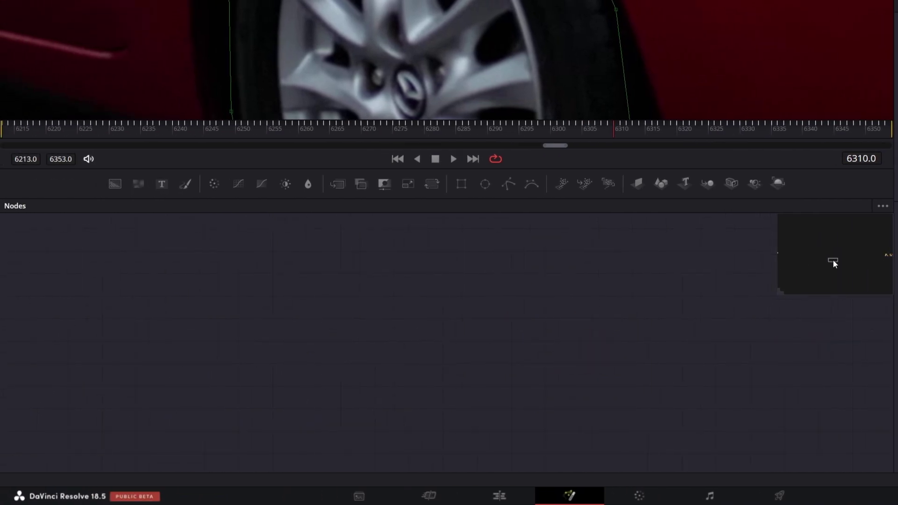
{"action": "left_click", "coordinate": [778, 252]}
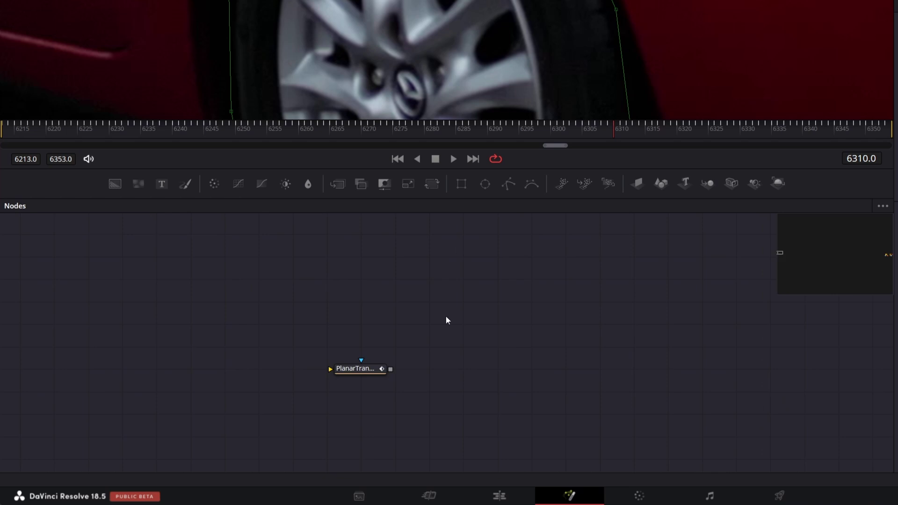
{"action": "left_click", "coordinate": [359, 369]}
{"action": "scroll", "coordinate": [662, 335], "scroll_direction": "down", "scroll_amount": 5}
{"action": "left_click_drag", "start_coordinate": [580, 343], "coordinate": [635, 347]}
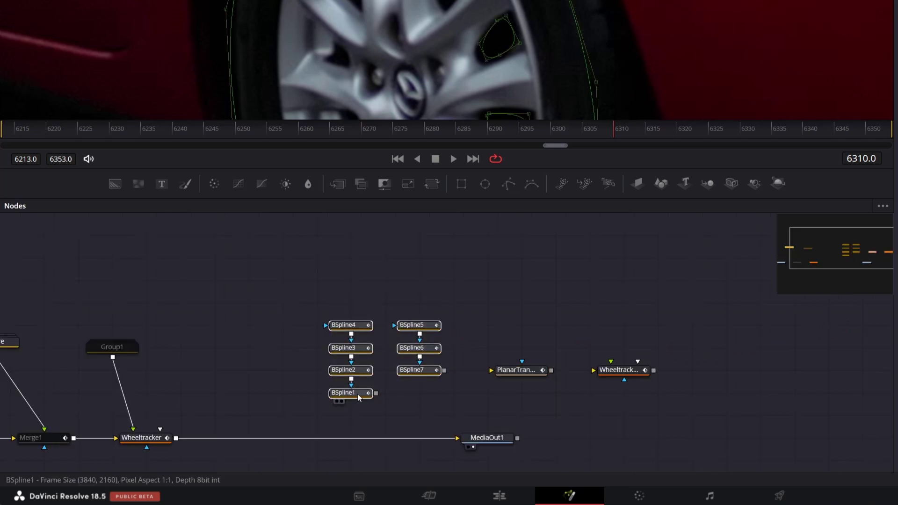
{"action": "left_click_drag", "start_coordinate": [417, 371], "coordinate": [486, 304]}
{"action": "left_click", "coordinate": [253, 341]}
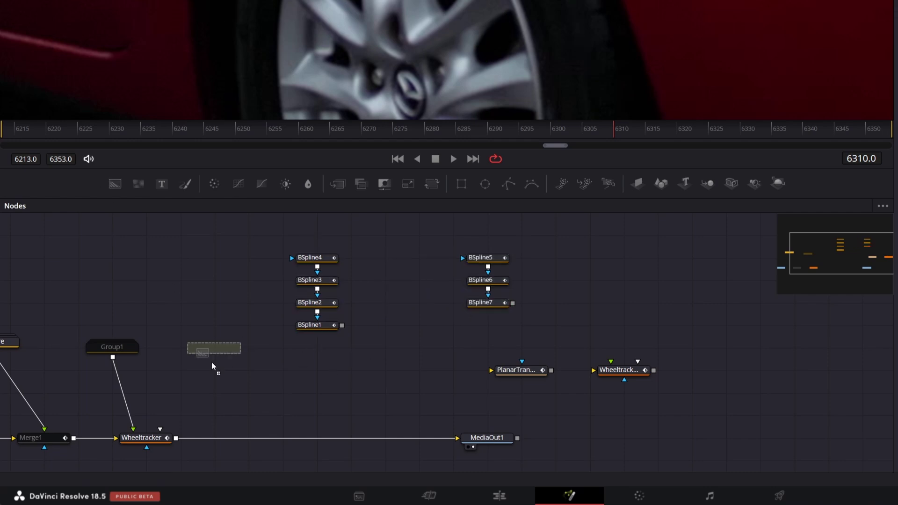
- Add a Background node, mask it with the output of BSpline1 and place it directly beneath that chain
{"action": "left_click_drag", "start_coordinate": [211, 362], "coordinate": [247, 359]}
{"action": "left_click_drag", "start_coordinate": [342, 325], "coordinate": [269, 351]}
{"action": "left_click", "coordinate": [281, 354]}
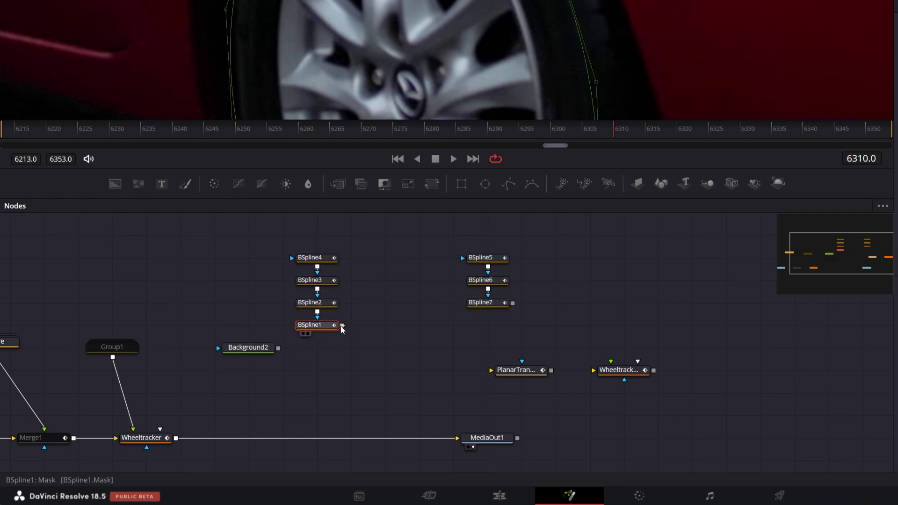
{"action": "left_click_drag", "start_coordinate": [341, 325], "coordinate": [262, 349]}
{"action": "left_click_drag", "start_coordinate": [252, 348], "coordinate": [321, 348]}
- Place the Planar Transform beside Background2, feed Background2 into it and merge the result over the Wheeltracker output
{"action": "left_click_drag", "start_coordinate": [514, 370], "coordinate": [414, 347]}
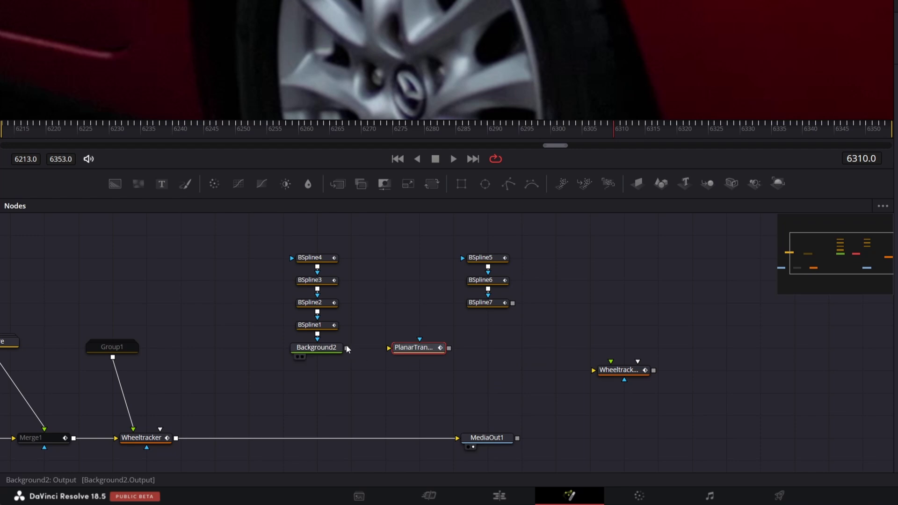
{"action": "left_click_drag", "start_coordinate": [346, 348], "coordinate": [177, 438]}
{"action": "left_click_drag", "start_coordinate": [177, 438], "coordinate": [176, 438]}
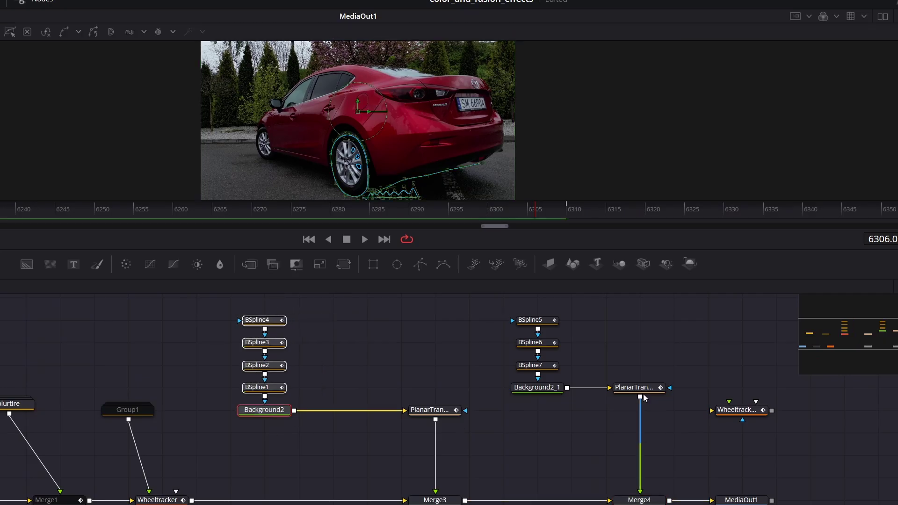
- Move the Wheeltracker copy aside and insert a ProtoV2 effect between Background2 and its Planar Transform
{"action": "left_click_drag", "start_coordinate": [731, 445], "coordinate": [798, 445]}
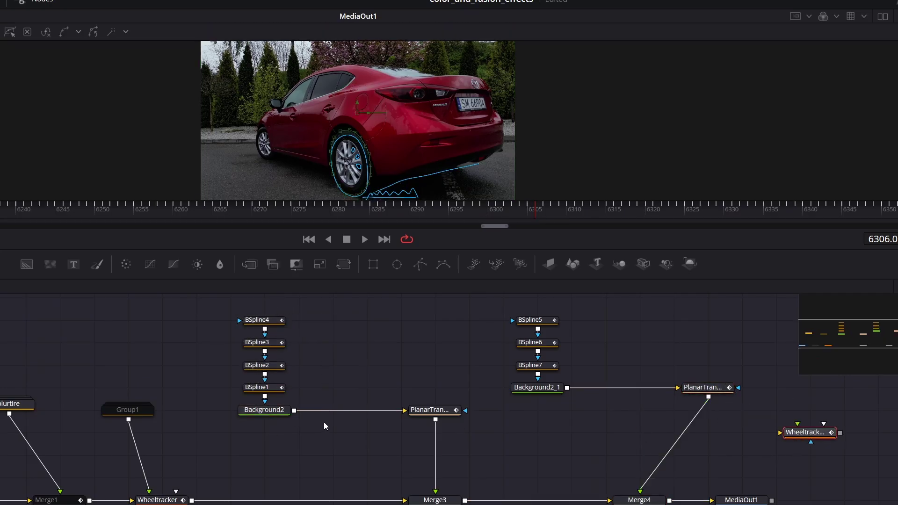
{"action": "left_click", "coordinate": [279, 413]}
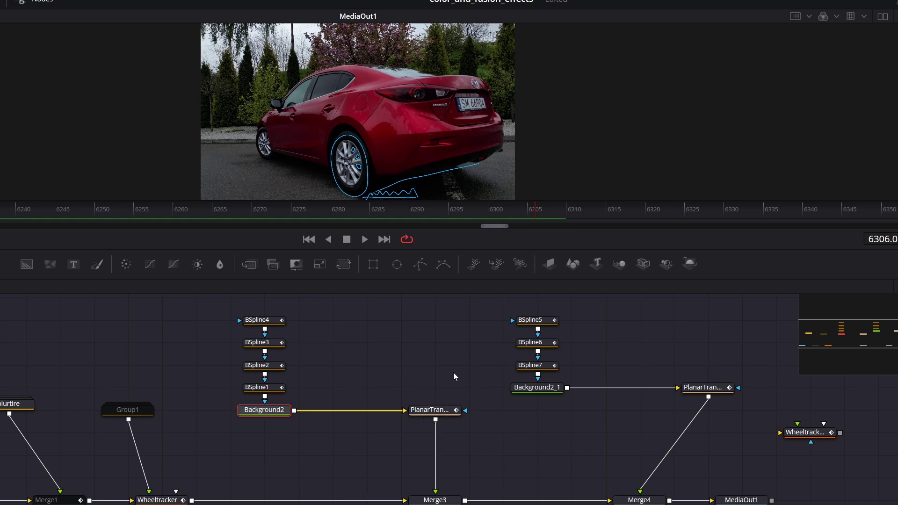
{"action": "key", "text": "shift+space"}
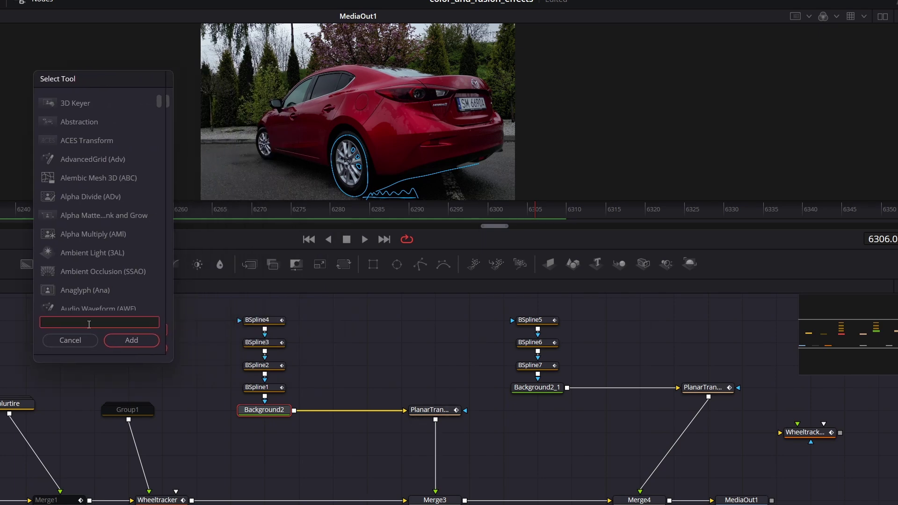
{"action": "type", "text": "proto"}
{"action": "left_click", "coordinate": [153, 343]}
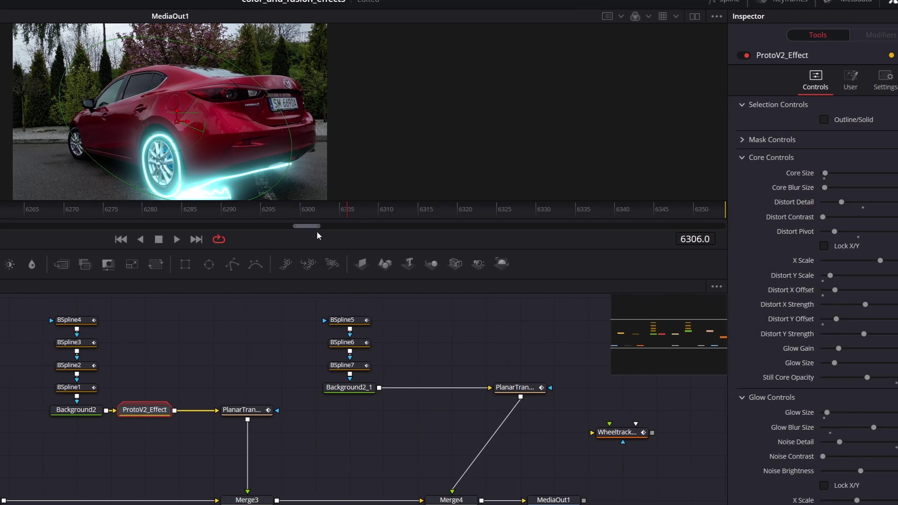
- Try the Ghost, Electro and Plasma presets on ProtoV2_Effect, then settle on the Whisp preset
{"action": "left_click", "coordinate": [775, 84]}
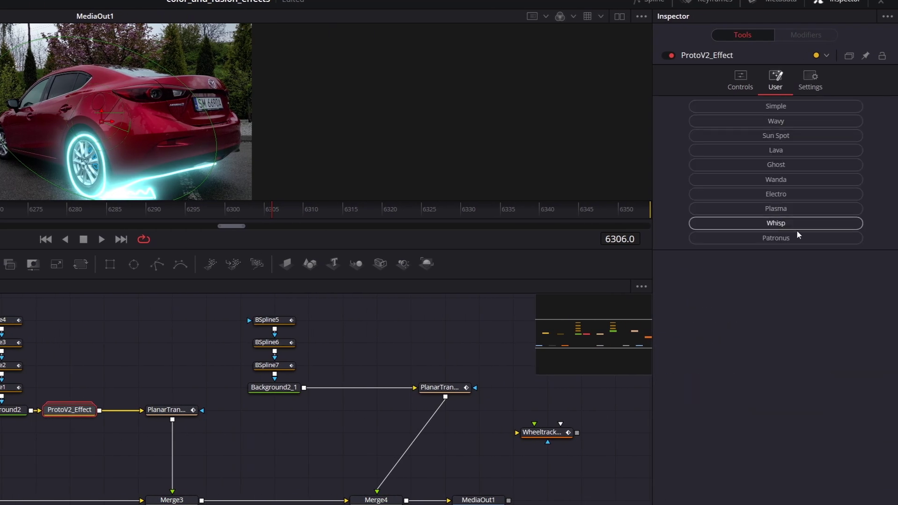
{"action": "left_click", "coordinate": [799, 164]}
{"action": "left_click", "coordinate": [806, 193]}
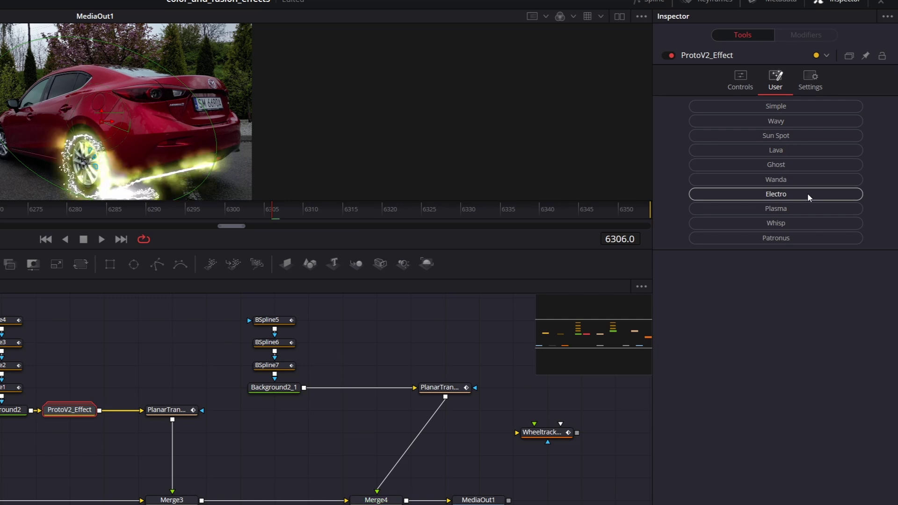
{"action": "left_click", "coordinate": [804, 208]}
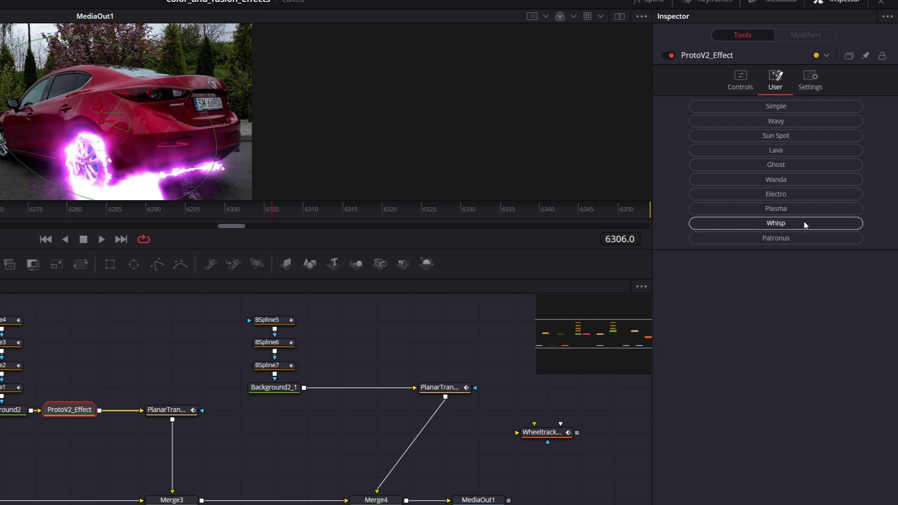
{"action": "left_click", "coordinate": [805, 225]}
- Adjust the ProtoV2_Effect parameters to turn the cyan glow around the wheel into faint grey smoke
{"action": "left_click", "coordinate": [728, 82]}
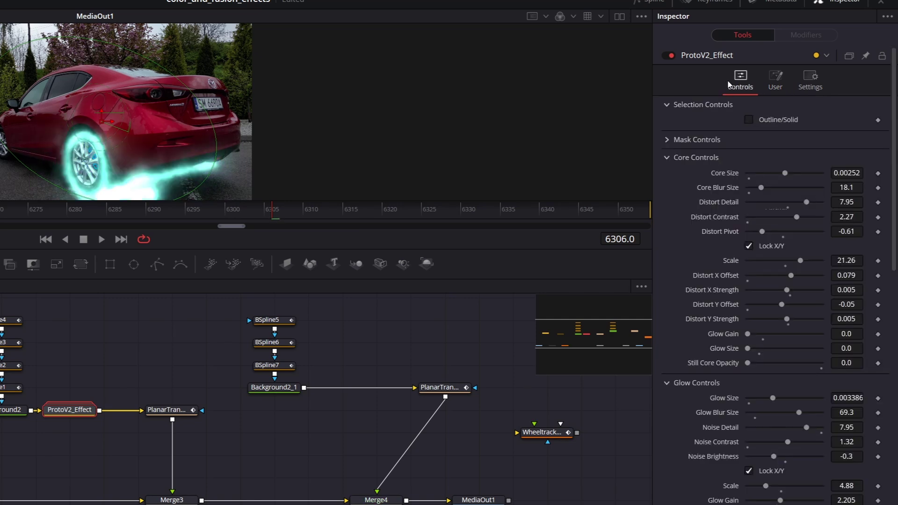
{"action": "scroll", "coordinate": [750, 187], "scroll_direction": "down", "scroll_amount": 10}
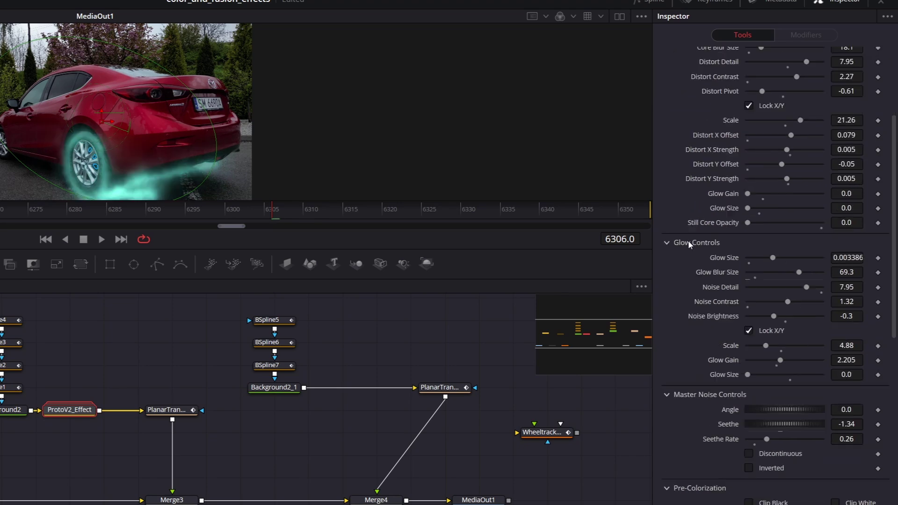
{"action": "left_click_drag", "start_coordinate": [796, 303], "coordinate": [801, 336]}
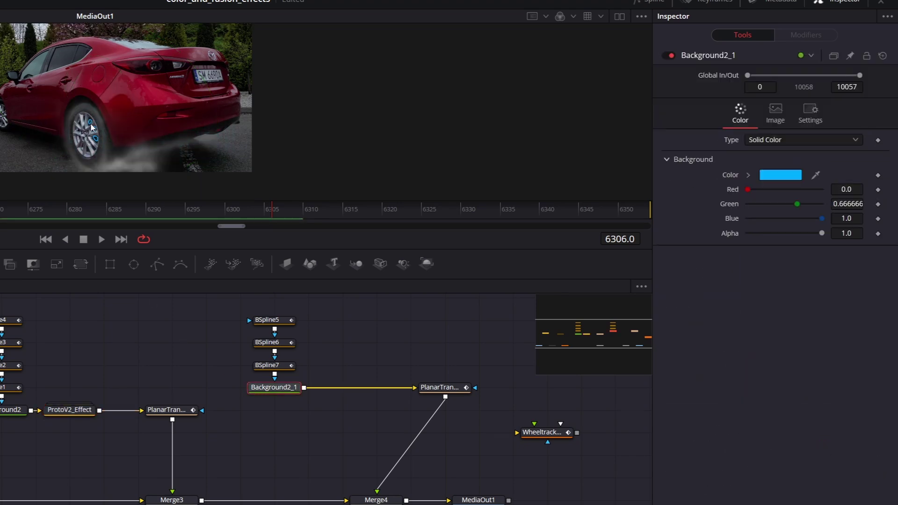
- Paste a ProtoV2 effect after Background2_1, apply the Lava preset and lower its Pre-Colorization Gamma to about 0.47
{"action": "key", "text": "ctrl+v"}
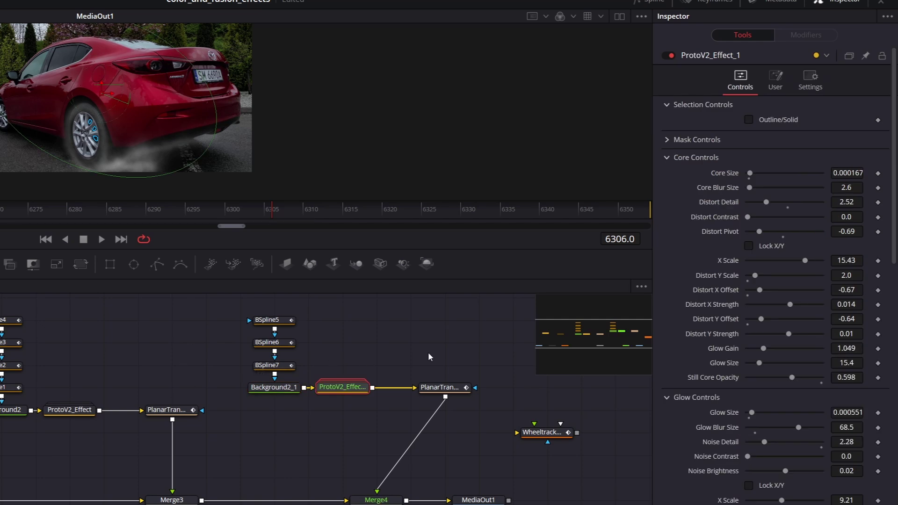
{"action": "left_click", "coordinate": [774, 86]}
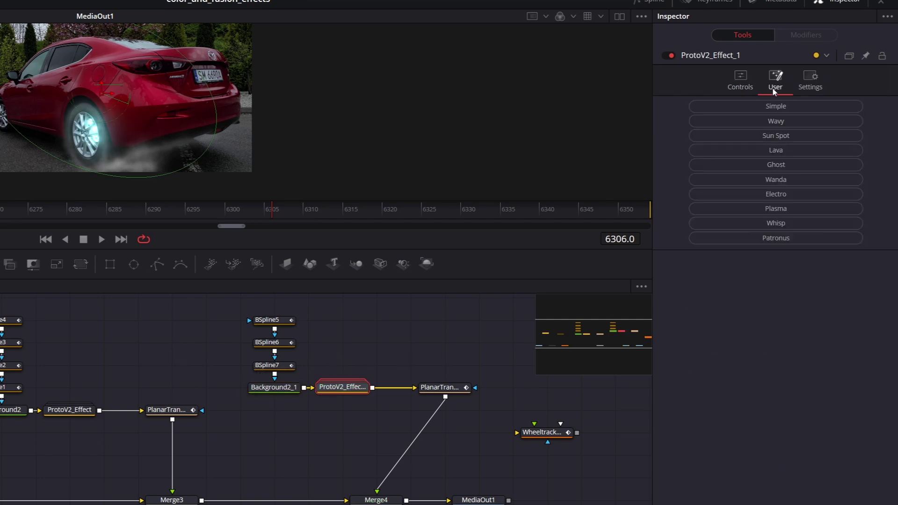
{"action": "left_click", "coordinate": [759, 150]}
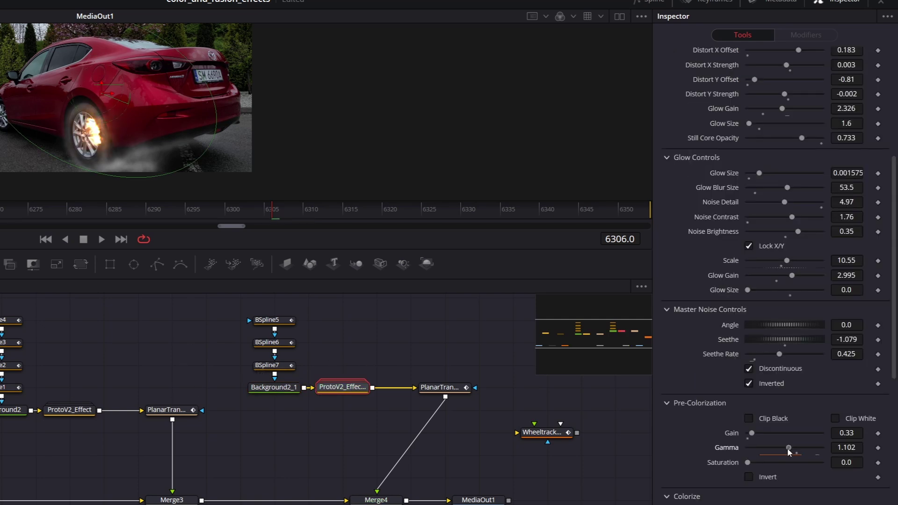
{"action": "left_click_drag", "start_coordinate": [789, 448], "coordinate": [761, 450]}
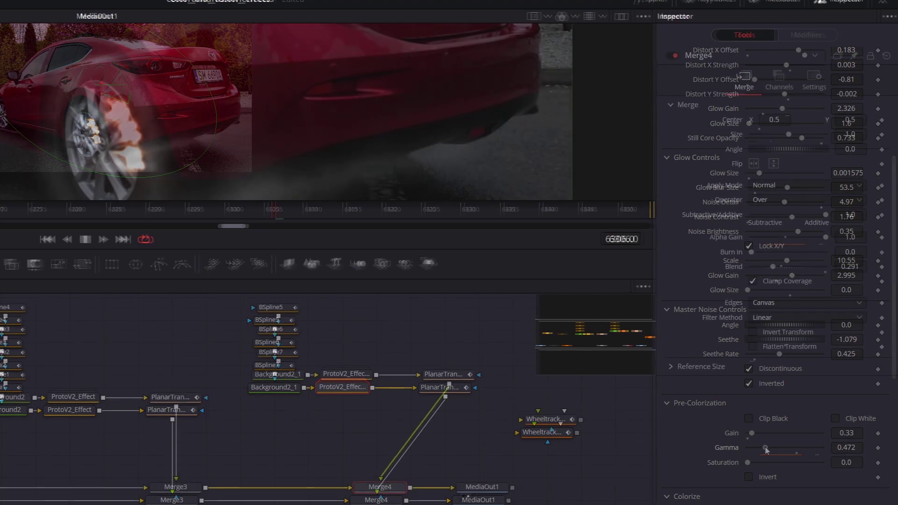
- Add a Blend keyframe to Merge4 at frame 6331
{"action": "left_click", "coordinate": [376, 500]}
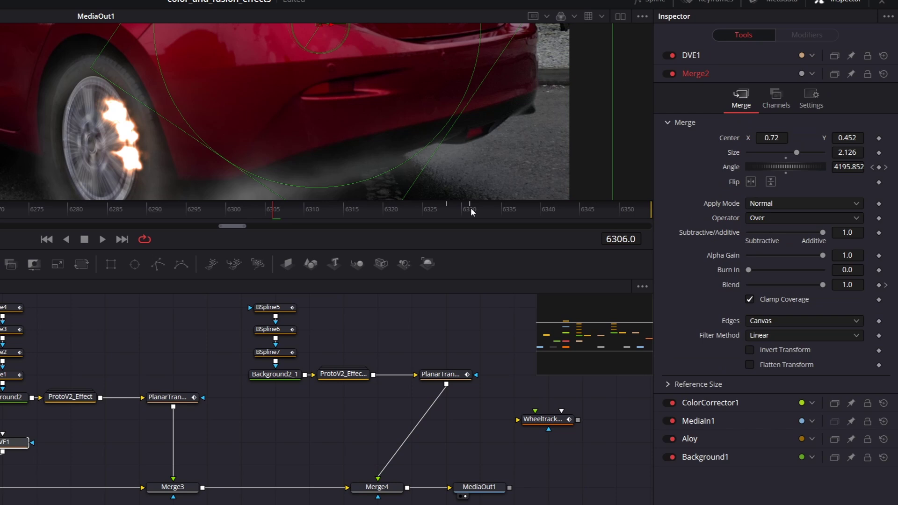
{"action": "left_click", "coordinate": [470, 208]}
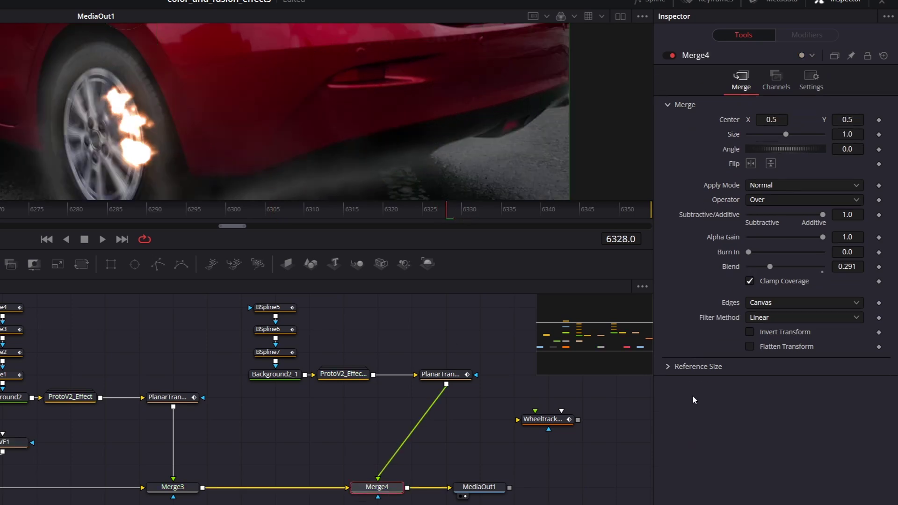
{"action": "left_click", "coordinate": [878, 267]}
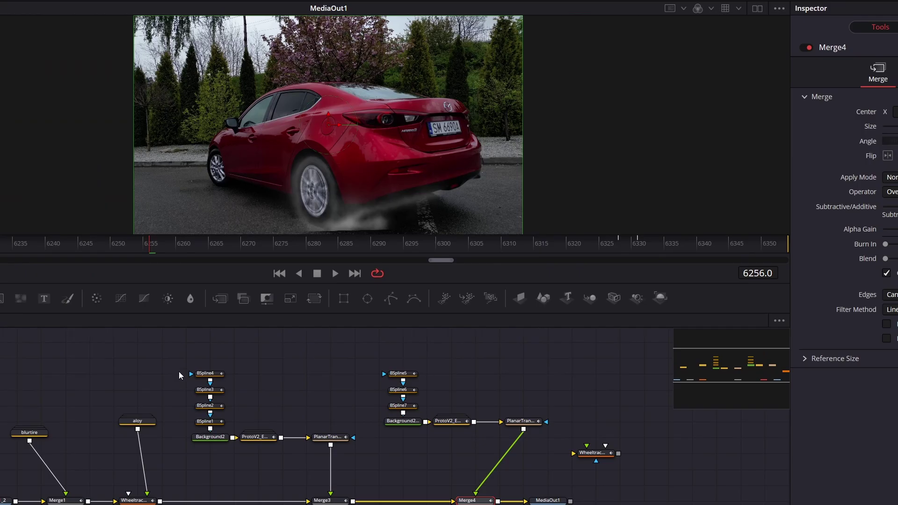
- Group the BSpline1–4 chain, Background2, ProtoV2_Effect and their Planar Transform, and name the group smoke
{"action": "left_click_drag", "start_coordinate": [180, 356], "coordinate": [363, 464]}
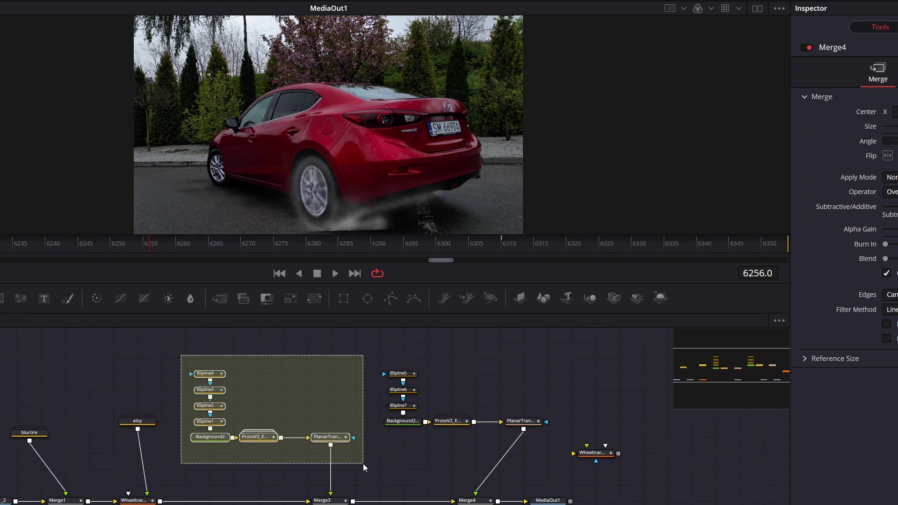
{"action": "right_click", "coordinate": [206, 390]}
{"action": "left_click", "coordinate": [232, 178]}
- Show Background2_1 in a second viewer and paste a copy of the BSpline5, BSpline6 and BSpline7 chain
{"action": "left_click", "coordinate": [406, 422]}
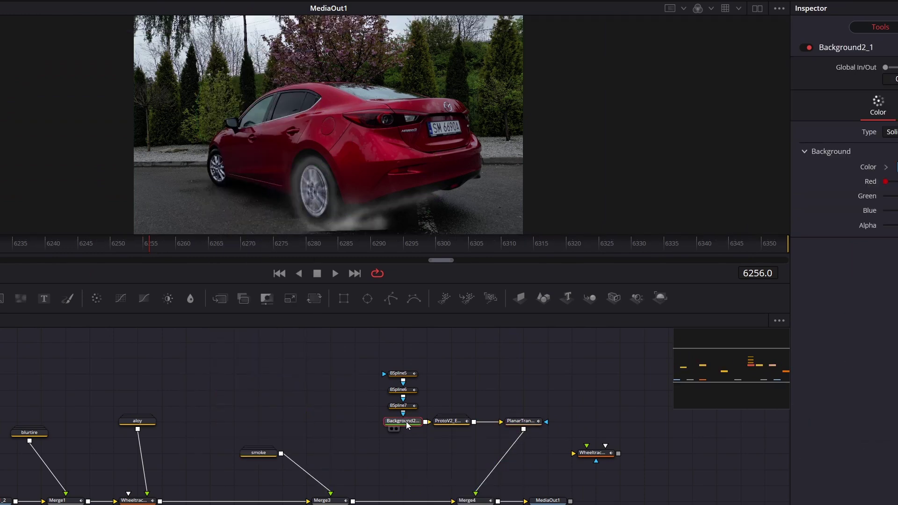
{"action": "left_click", "coordinate": [767, 9]}
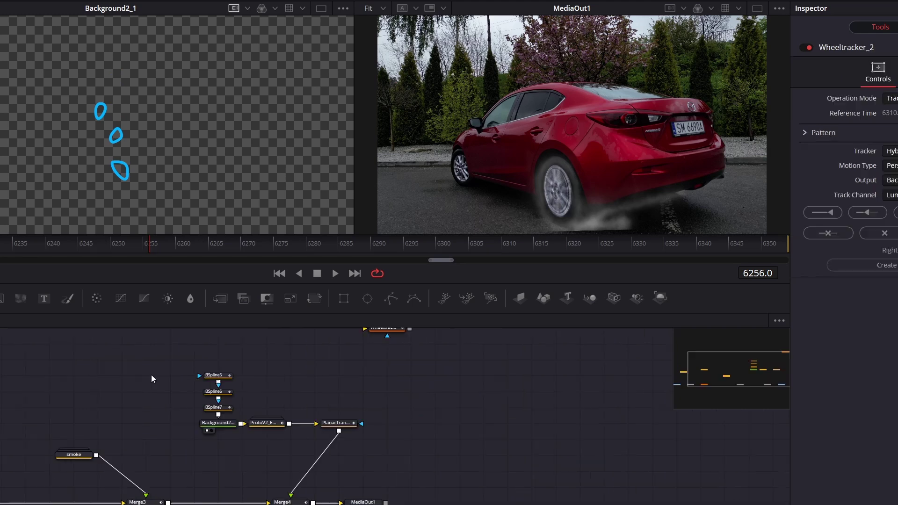
{"action": "left_click_drag", "start_coordinate": [186, 362], "coordinate": [234, 408]}
{"action": "key", "text": "ctrl+c"}
{"action": "key", "text": "ctrl+v"}
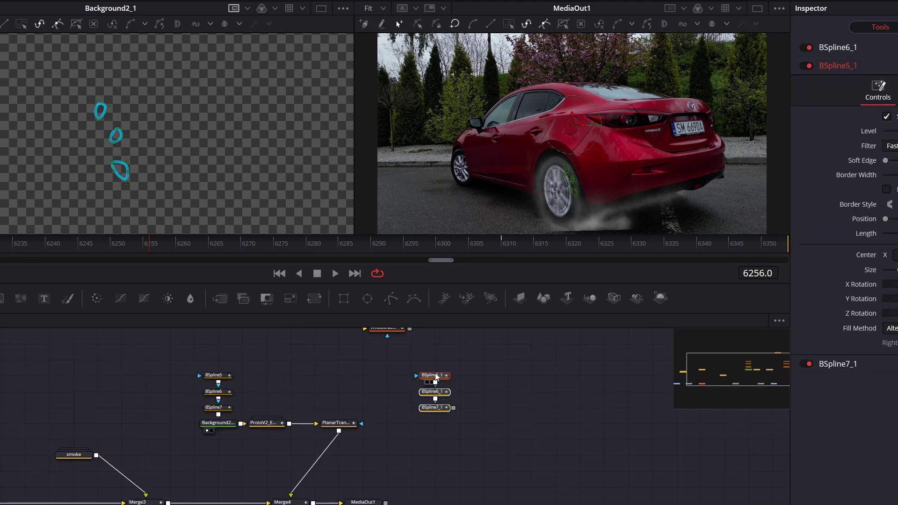
- Add a red Background node beneath the copied BSplines, mask it with them and link it to a Planar Transform
{"action": "left_click_drag", "start_coordinate": [1, 301], "coordinate": [435, 423]}
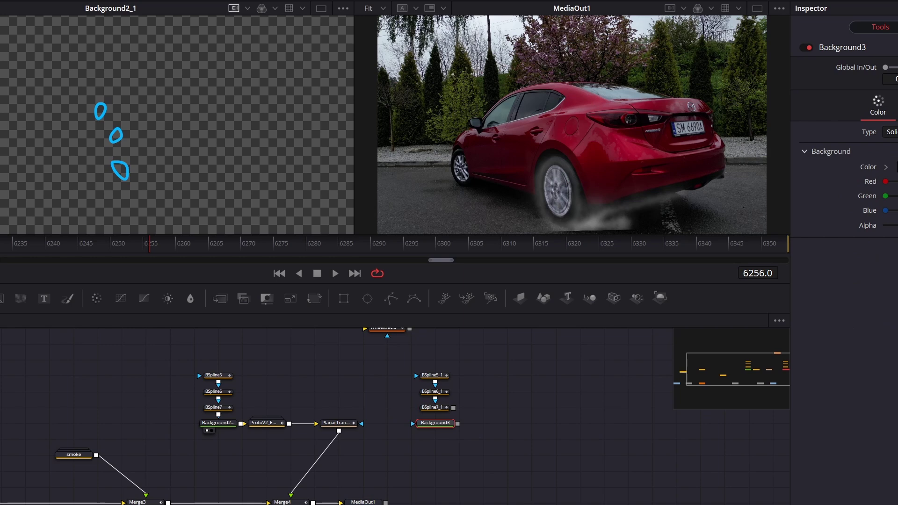
{"action": "left_click", "coordinate": [897, 167]}
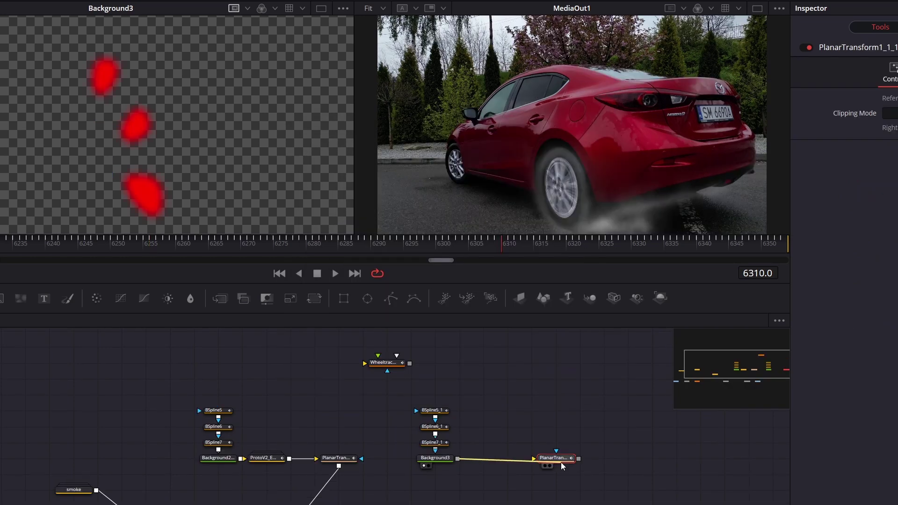
{"action": "scroll", "coordinate": [560, 461], "scroll_direction": "down", "scroll_amount": 3}
{"action": "left_click", "coordinate": [507, 467]}
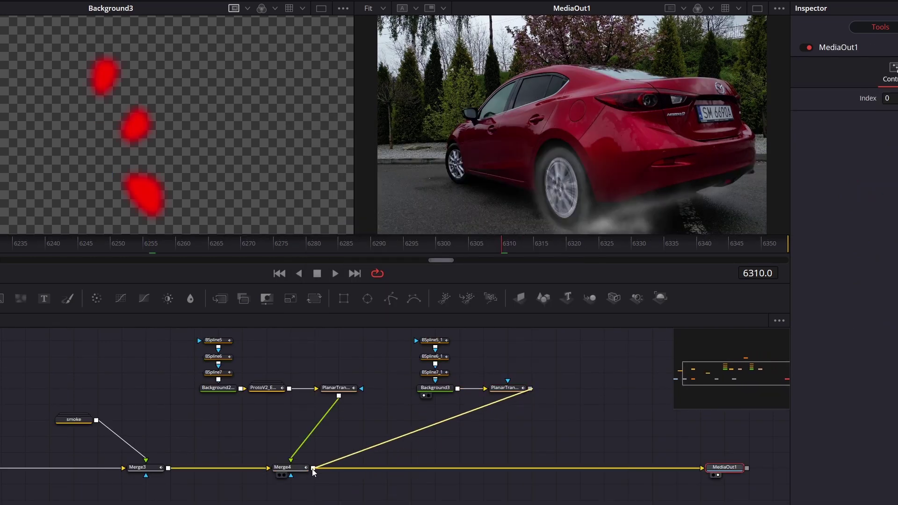
- Merge the red brake glow after Merge4 and keyframe Merge5's Blend, with about 0.29 at frame 6329
{"action": "left_click", "coordinate": [121, 248]}
{"action": "left_click", "coordinate": [590, 246]}
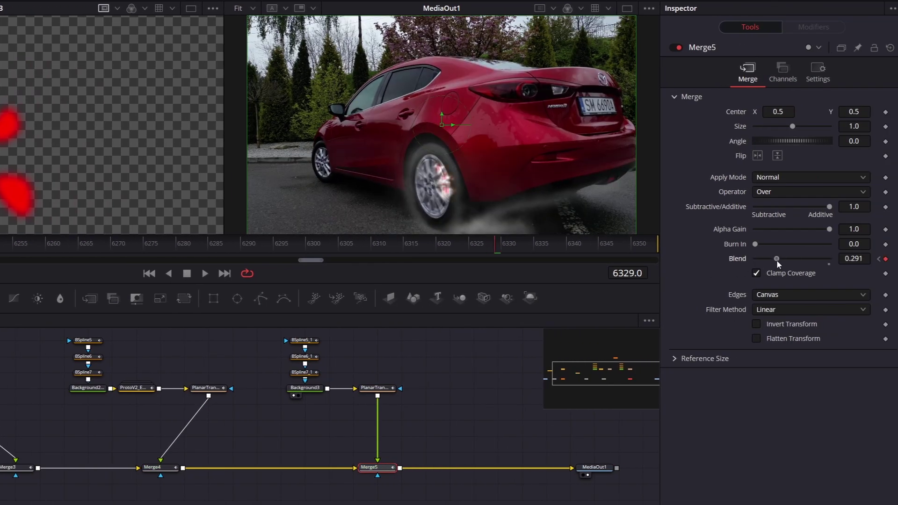
{"action": "left_click_drag", "start_coordinate": [777, 260], "coordinate": [775, 261]}
{"action": "mouse_move", "coordinate": [286, 248]}
{"action": "left_mouse_down"}
{"action": "mouse_move", "coordinate": [294, 282]}
{"action": "mouse_move", "coordinate": [387, 239]}
{"action": "mouse_move", "coordinate": [442, 234]}
{"action": "left_mouse_up"}
- Group the remaining effect nodes as flames and brakes, and line up both groups and their merges closely after smoke
{"action": "left_click_drag", "start_coordinate": [281, 411], "coordinate": [417, 424]}
{"action": "left_click_drag", "start_coordinate": [191, 341], "coordinate": [383, 439]}
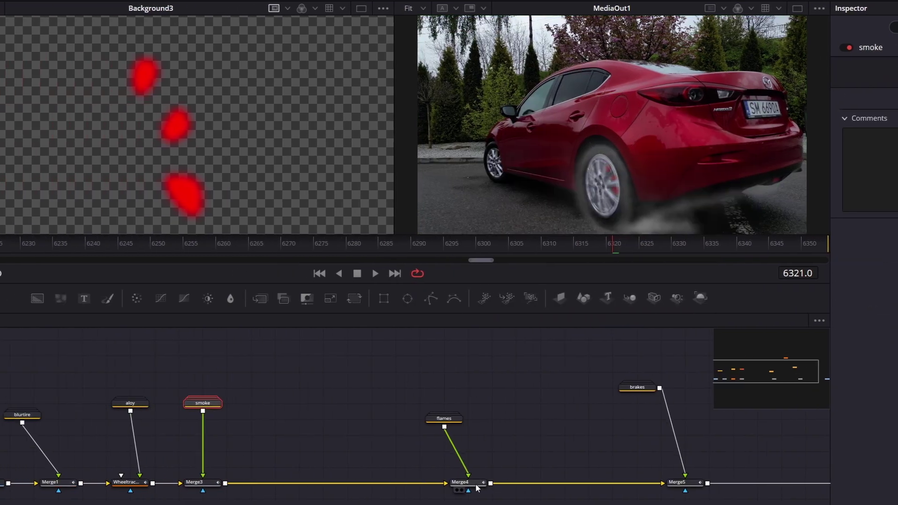
{"action": "left_click_drag", "start_coordinate": [476, 486], "coordinate": [284, 486]}
{"action": "left_click_drag", "start_coordinate": [443, 419], "coordinate": [276, 402]}
{"action": "left_click_drag", "start_coordinate": [678, 485], "coordinate": [340, 485]}
{"action": "left_click_drag", "start_coordinate": [637, 387], "coordinate": [348, 403]}
{"action": "left_click_drag", "start_coordinate": [762, 376], "coordinate": [780, 381]}
{"action": "left_click_drag", "start_coordinate": [802, 440], "coordinate": [345, 440]}
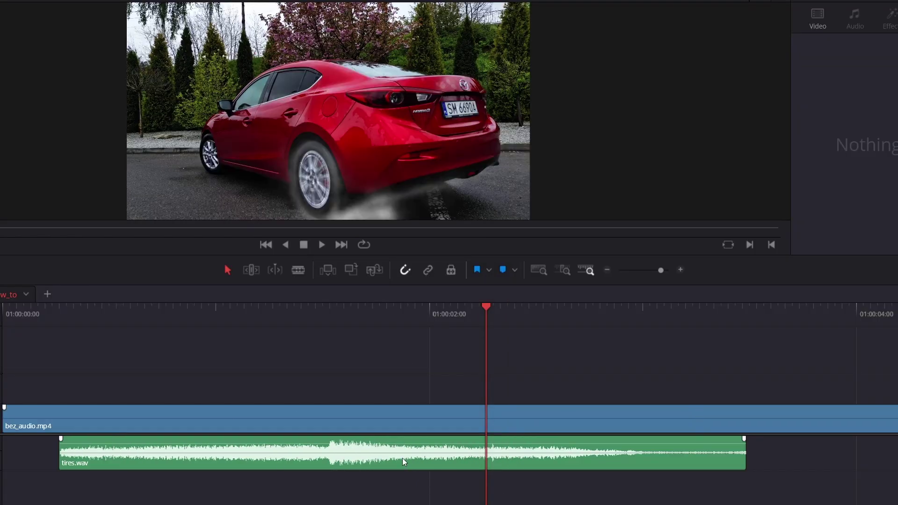
- On the Edit page, shift tires.wav later beneath bez_audio.mp4 and play the timeline to check the sync
{"action": "left_click_drag", "start_coordinate": [404, 462], "coordinate": [644, 449]}
{"action": "left_click", "coordinate": [521, 307]}
{"action": "key", "text": "space"}
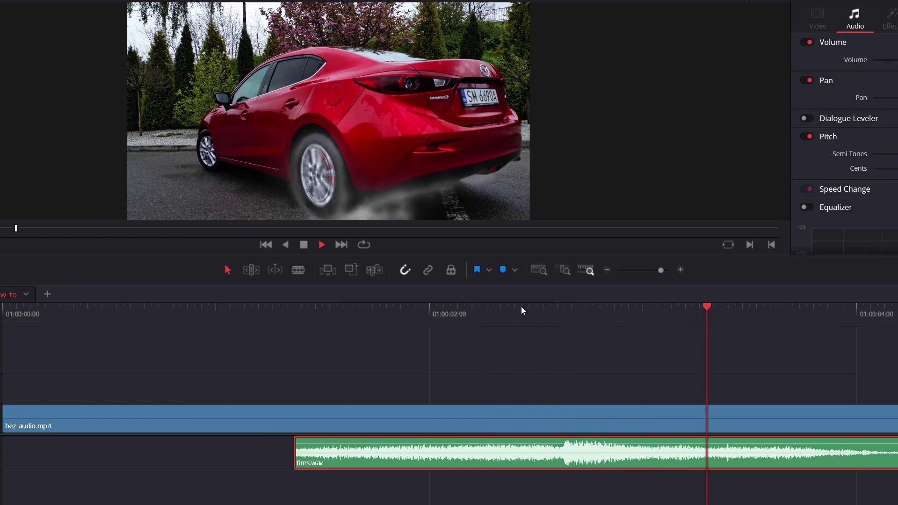